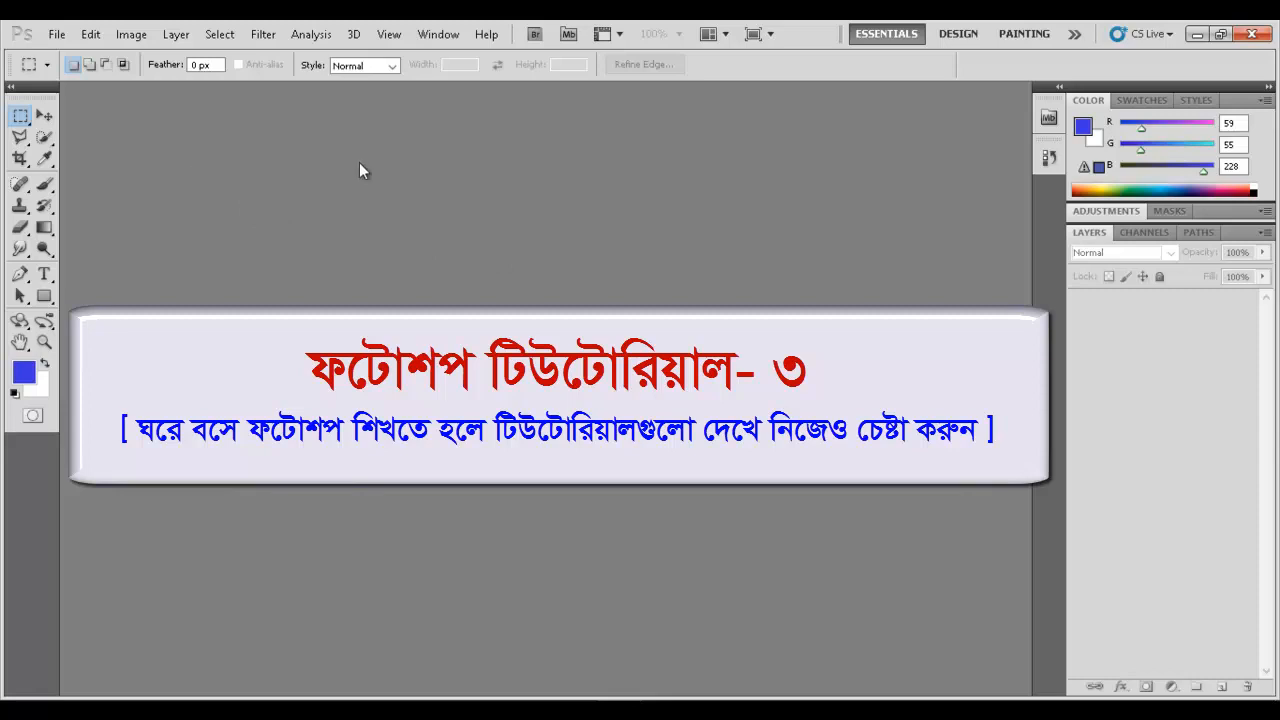
- Create a new blank portrait document with a white background
click(57, 34)
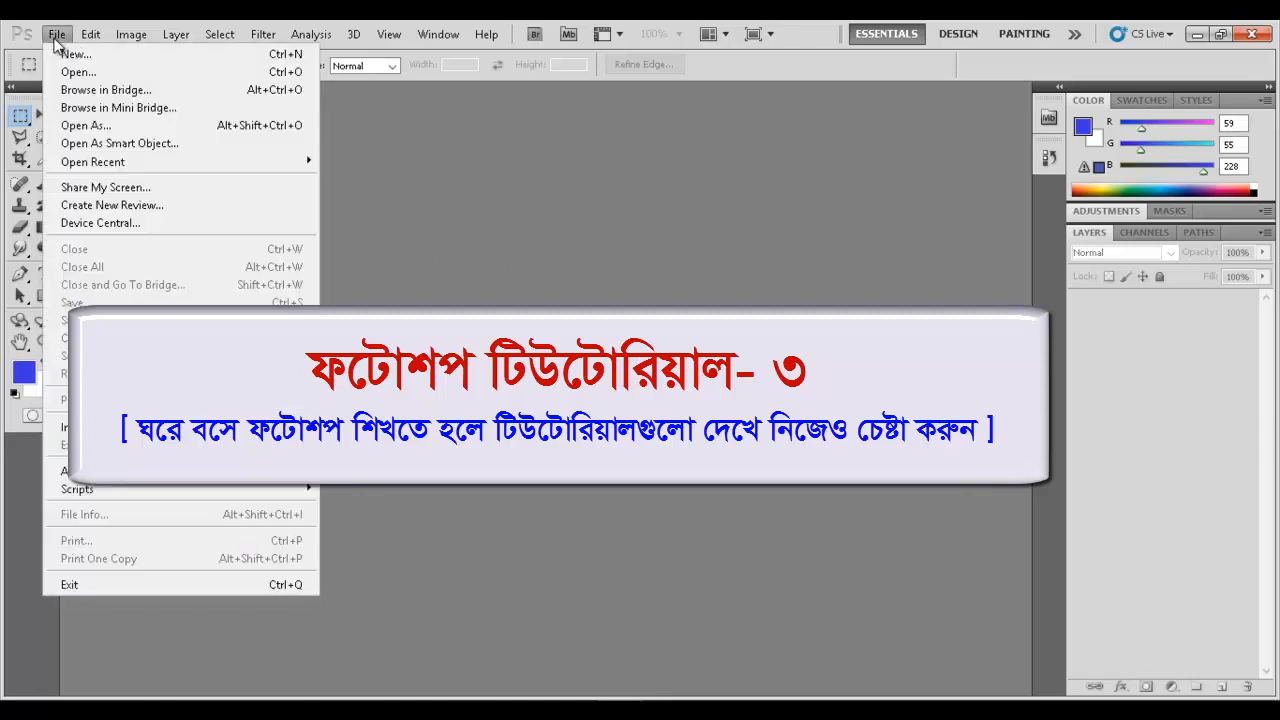
click(75, 54)
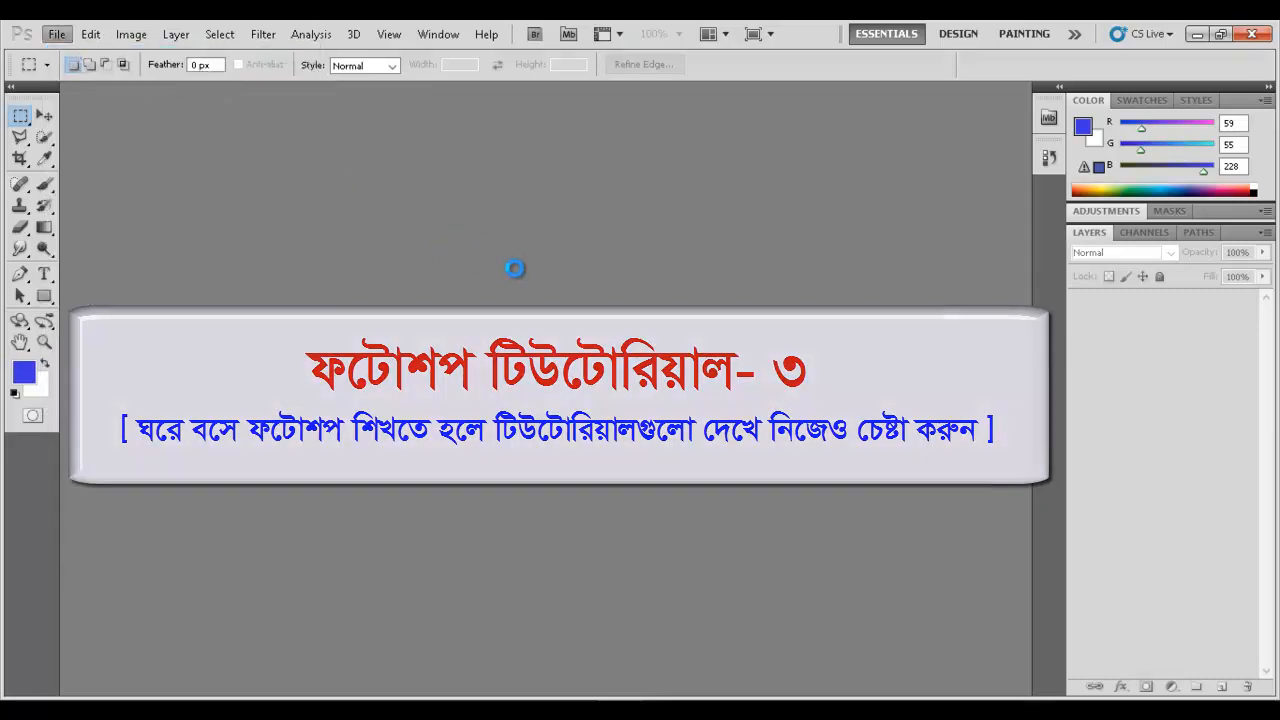
click(840, 186)
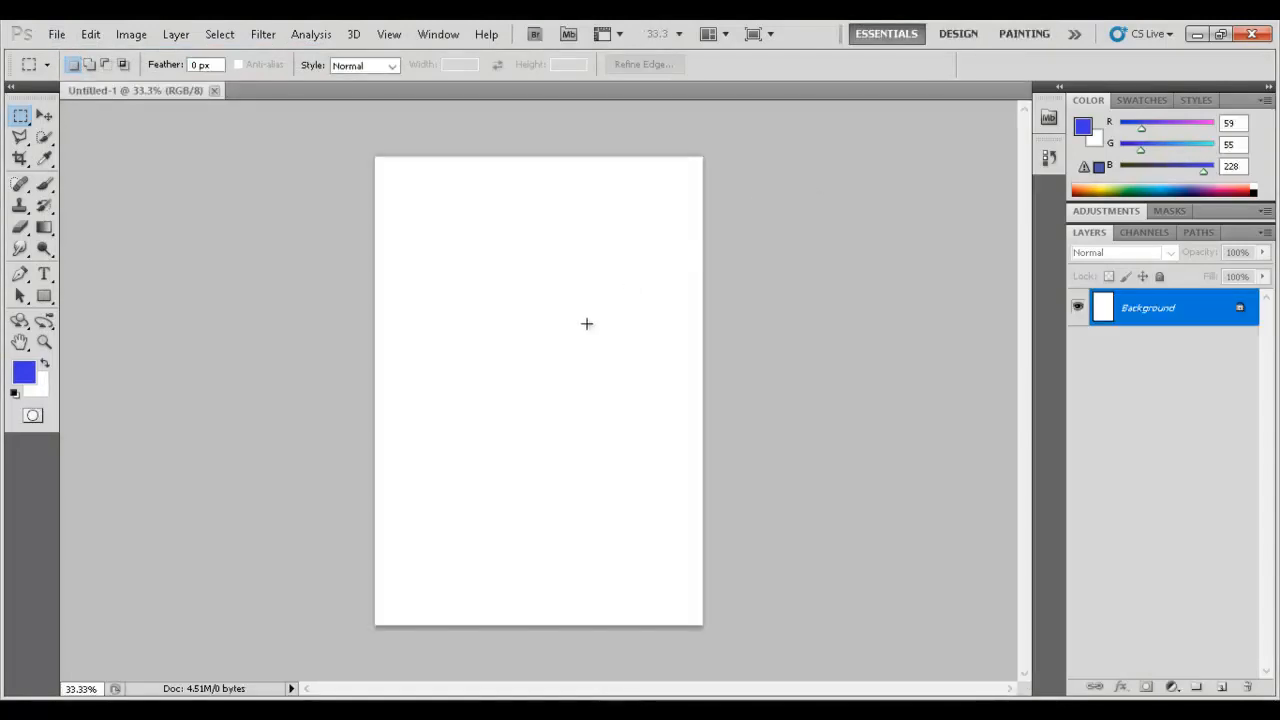
click(19, 121)
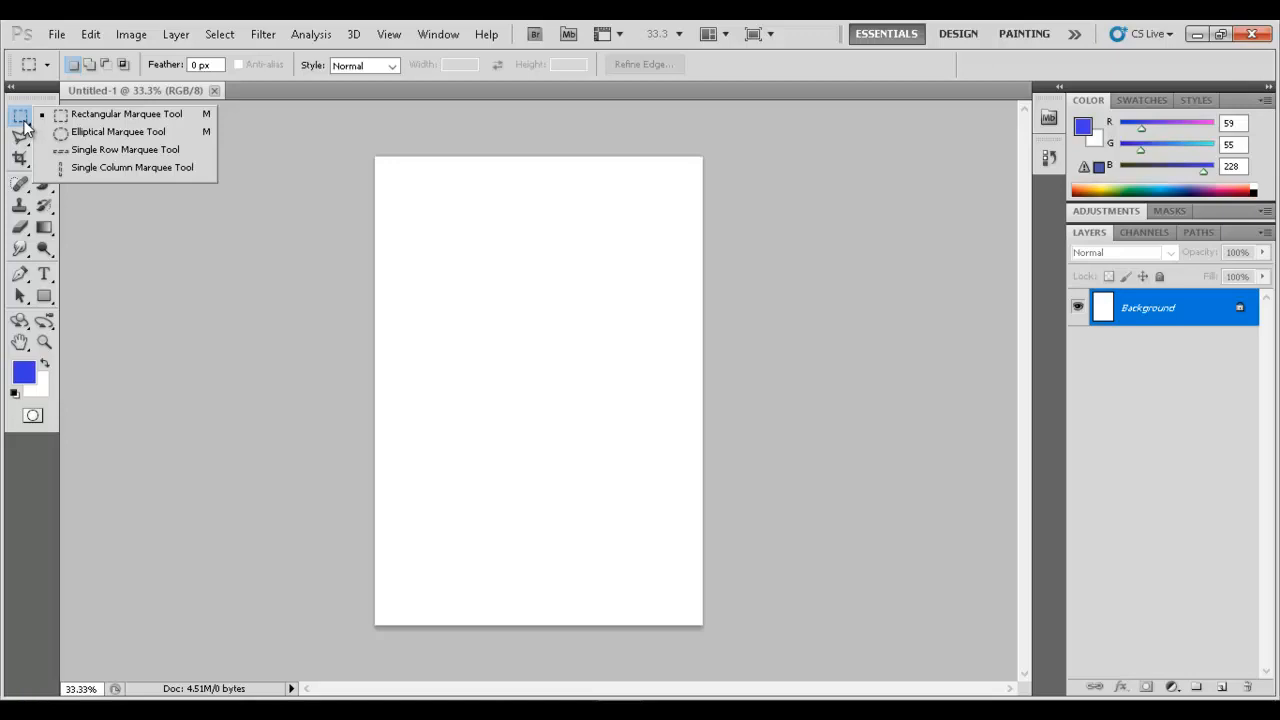
click(25, 127)
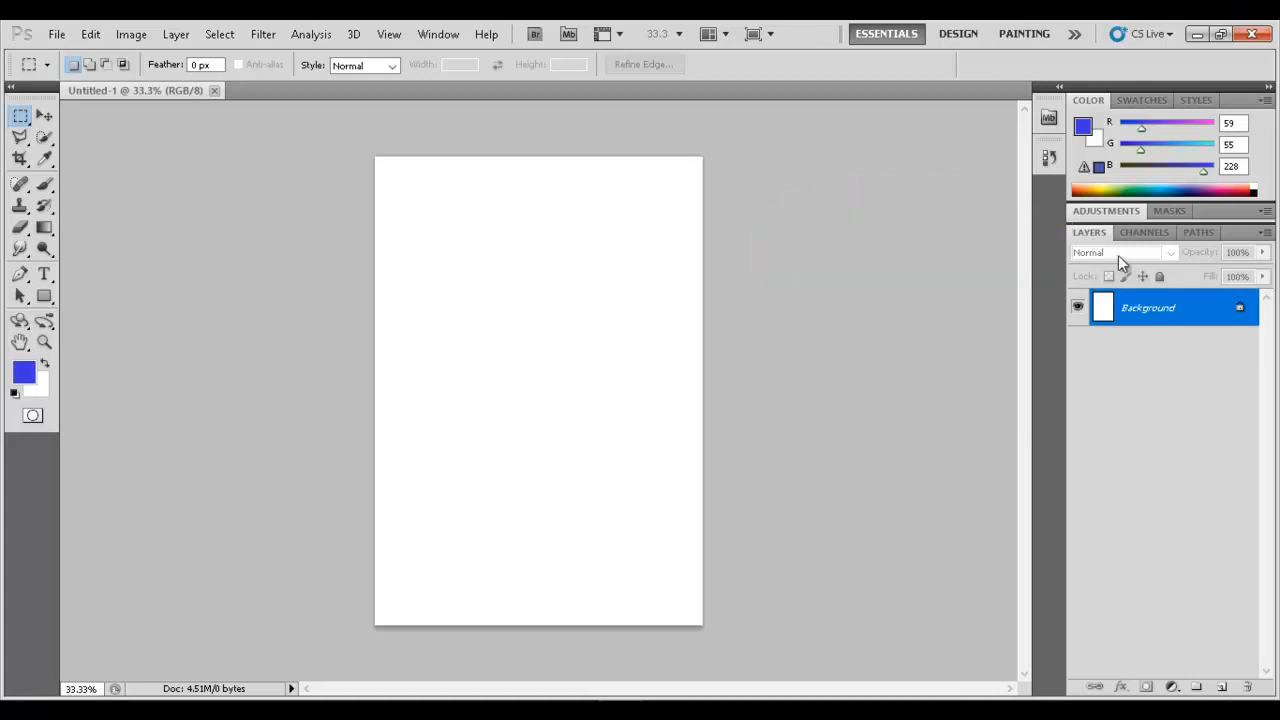
- Add a new empty layer above the Background layer
click(1225, 688)
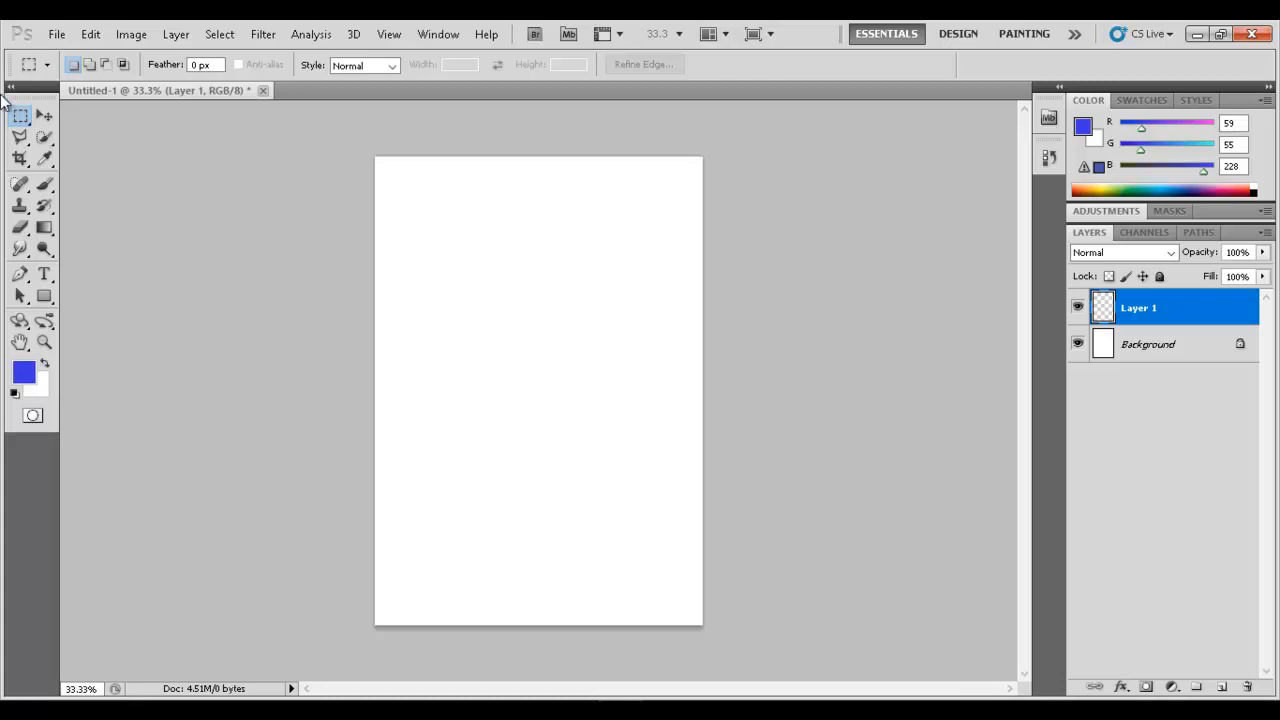
click(20, 137)
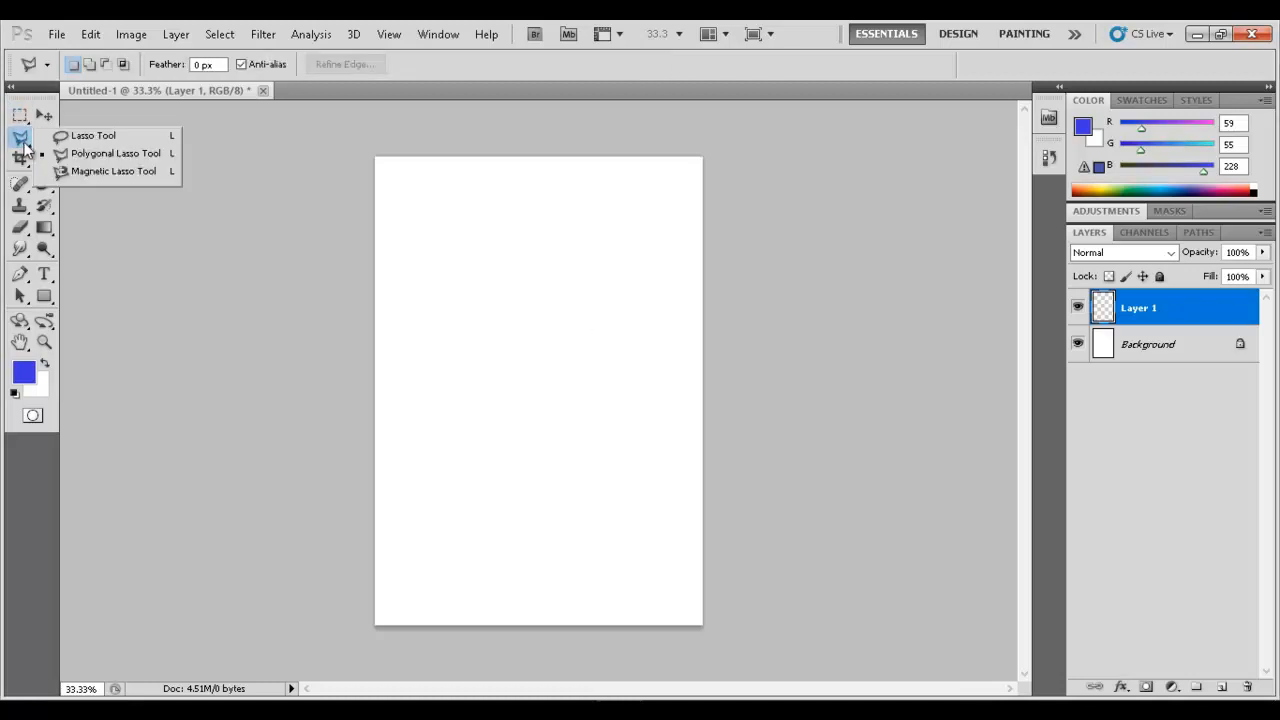
click(121, 172)
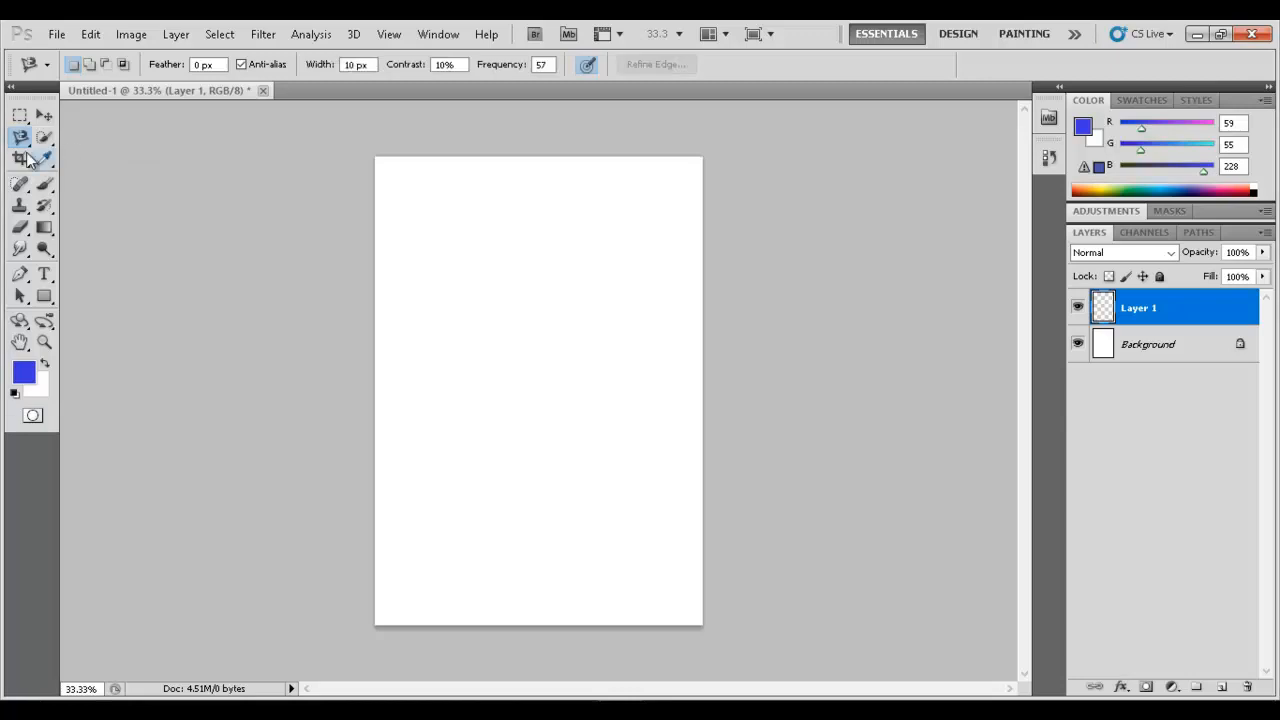
click(44, 137)
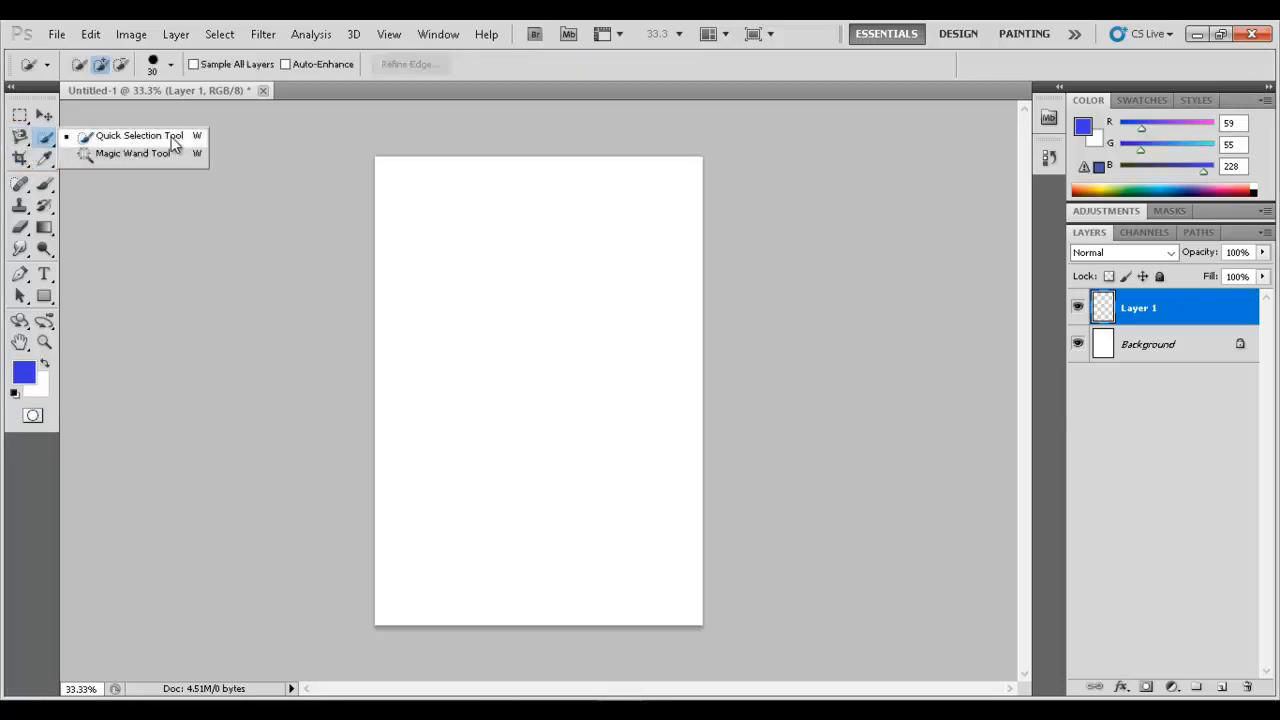
click(44, 144)
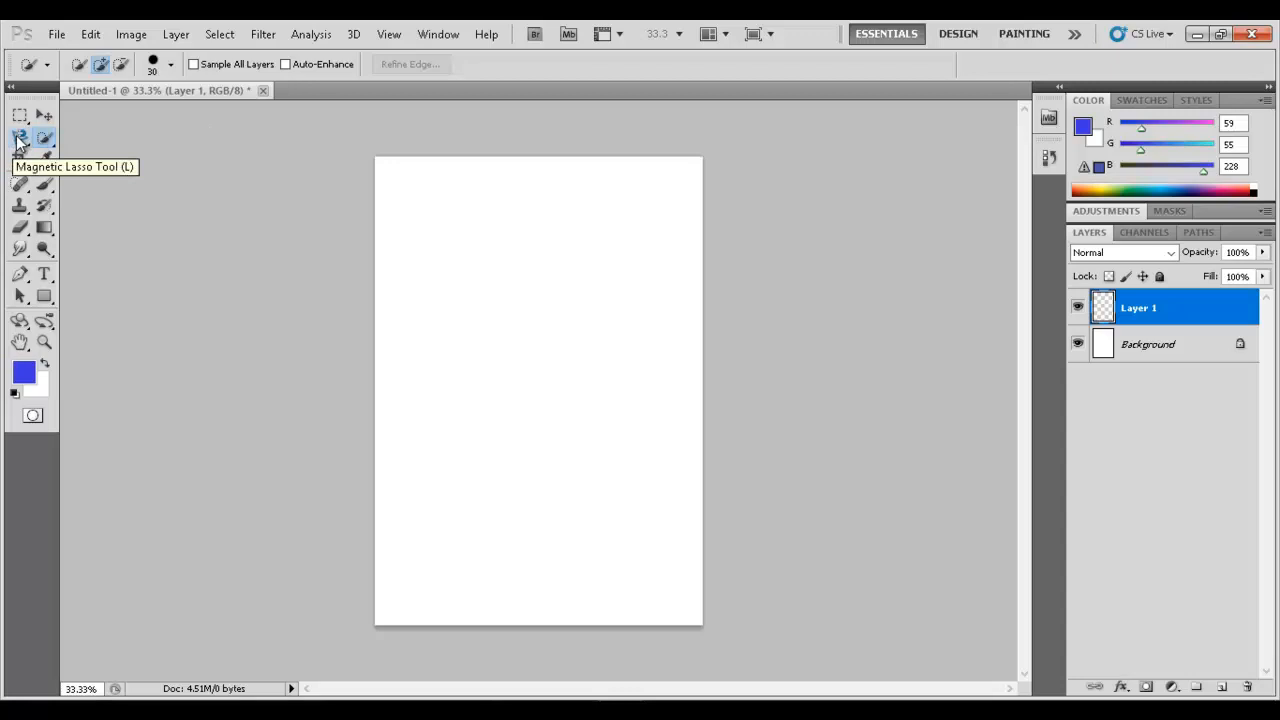
- Outline a large five-pointed star selection in the upper part of the canvas with the Polygonal Lasso
click(19, 138)
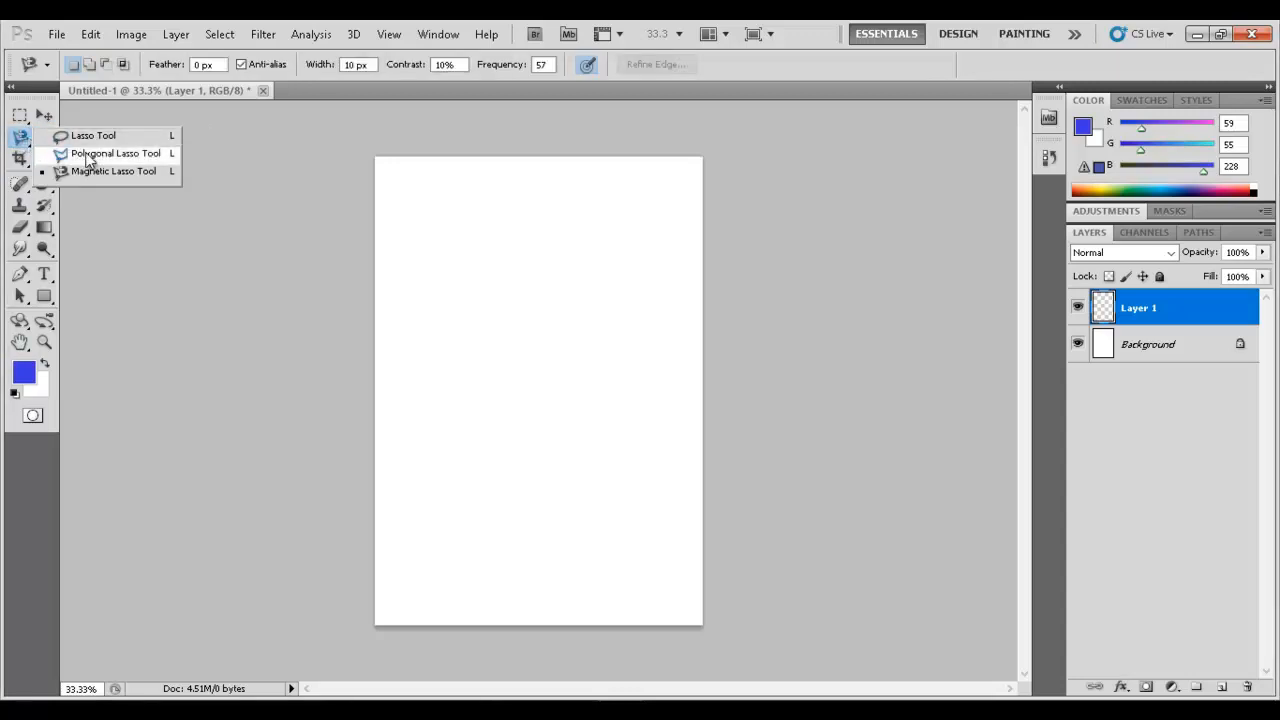
click(110, 153)
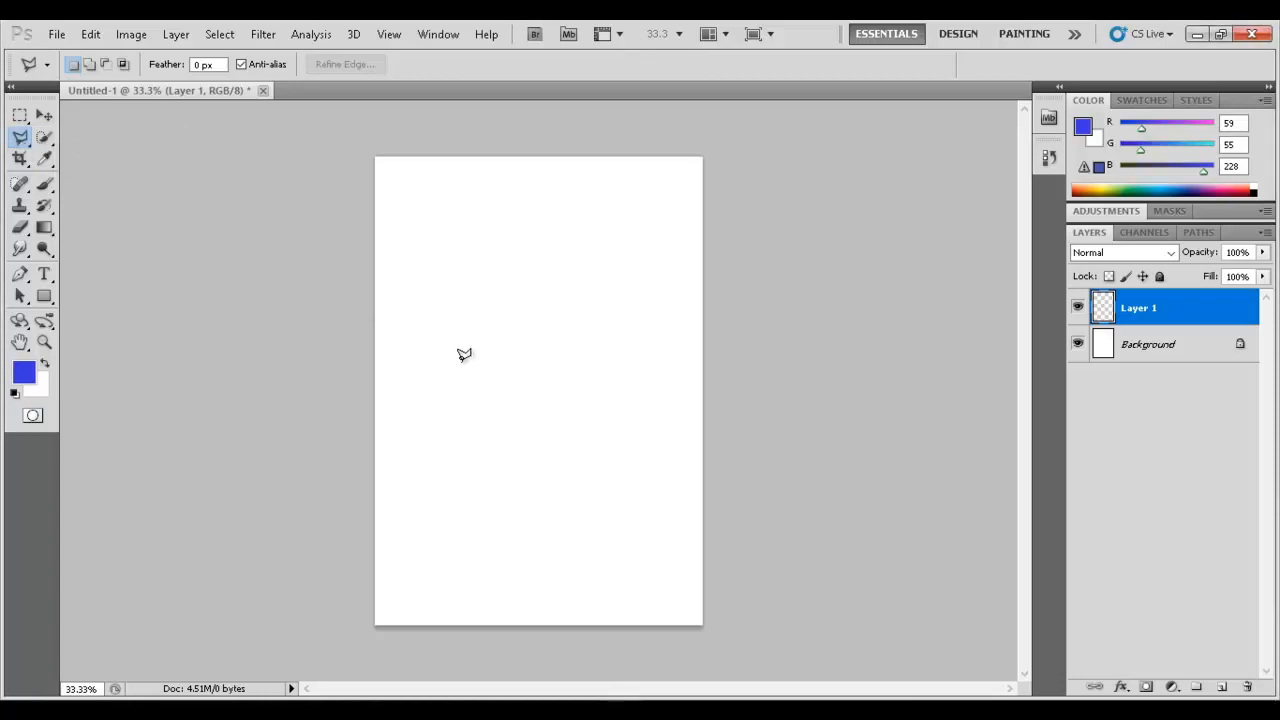
click(472, 300)
click(511, 199)
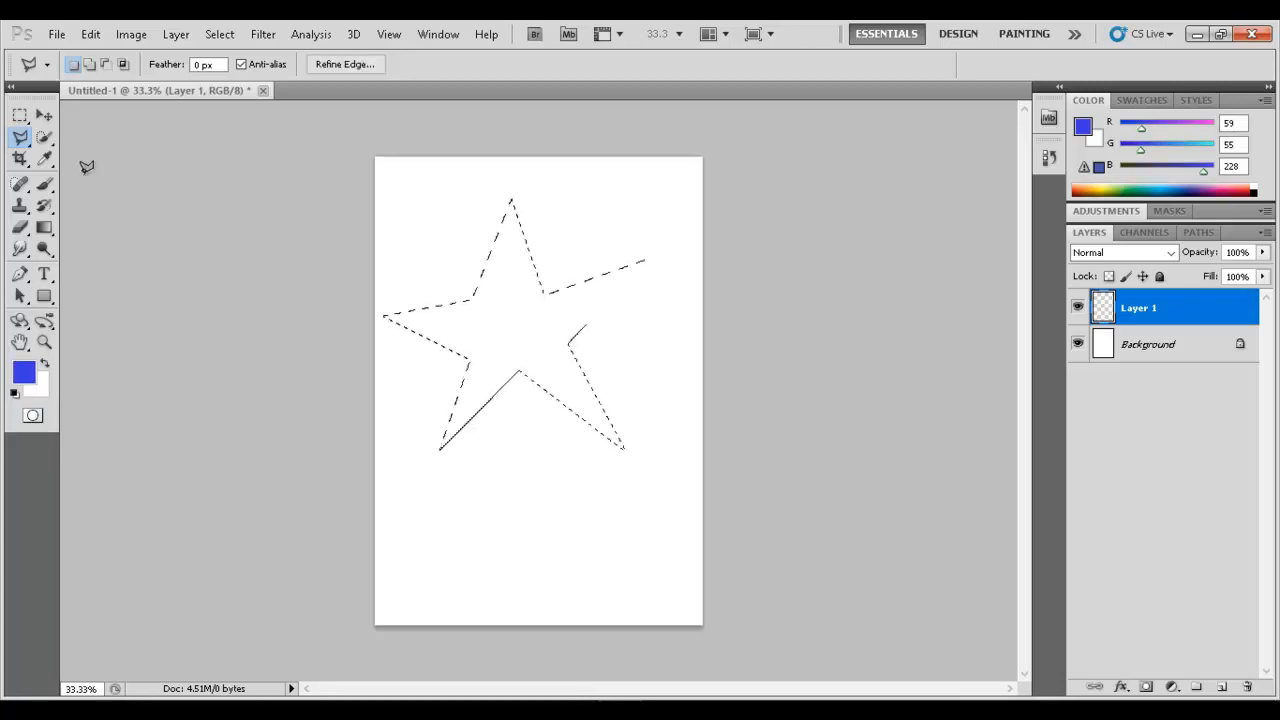
- Stroke the star selection with a 10 px blue line centered on its edge at 100% opacity
right_click(550, 302)
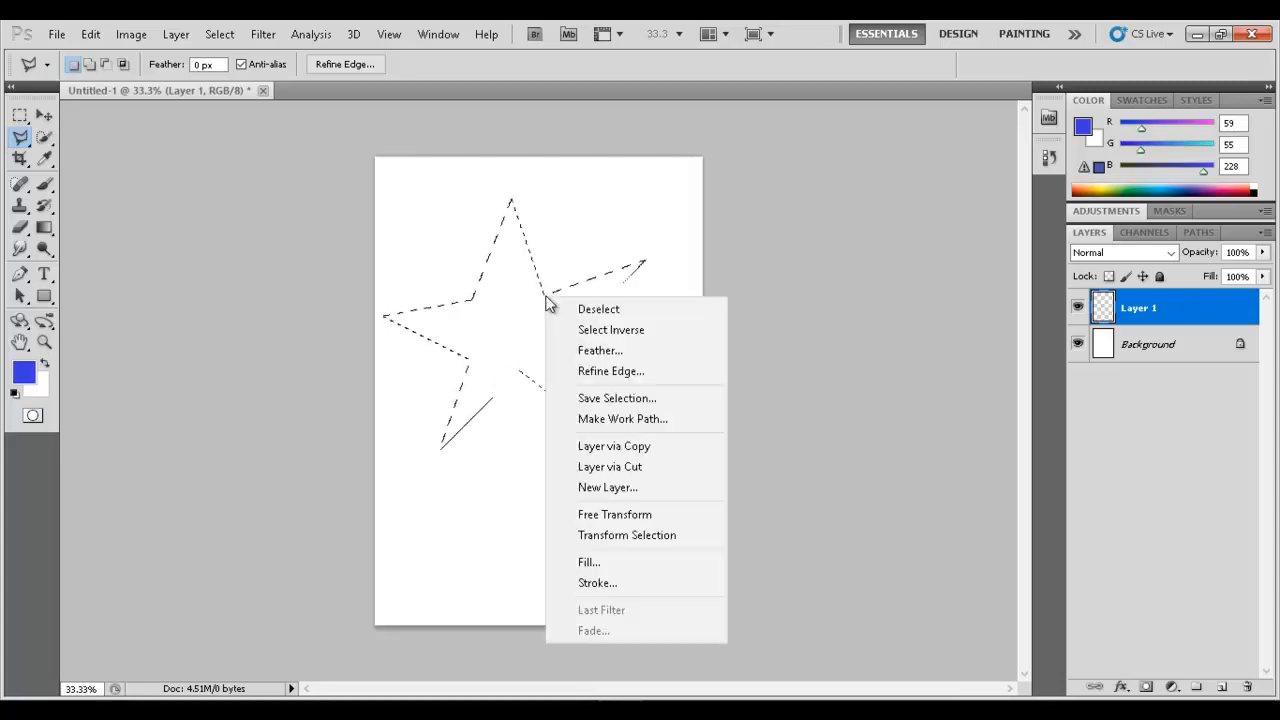
click(610, 587)
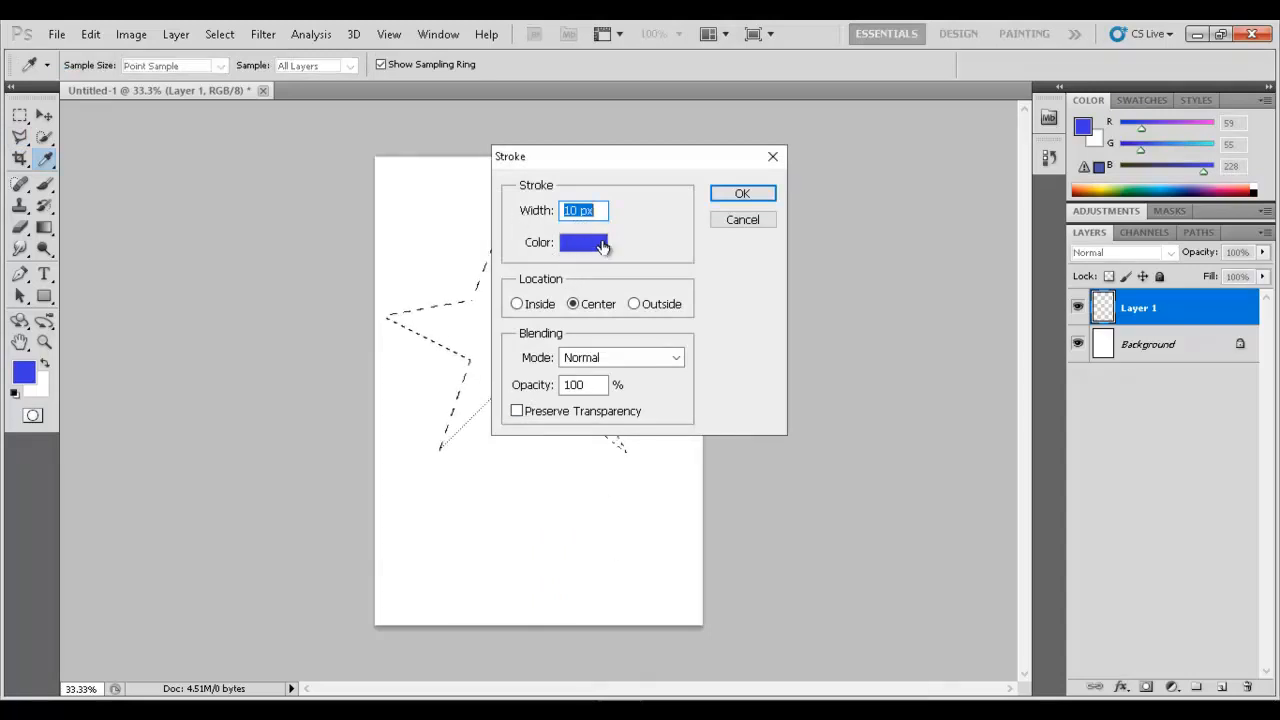
click(737, 199)
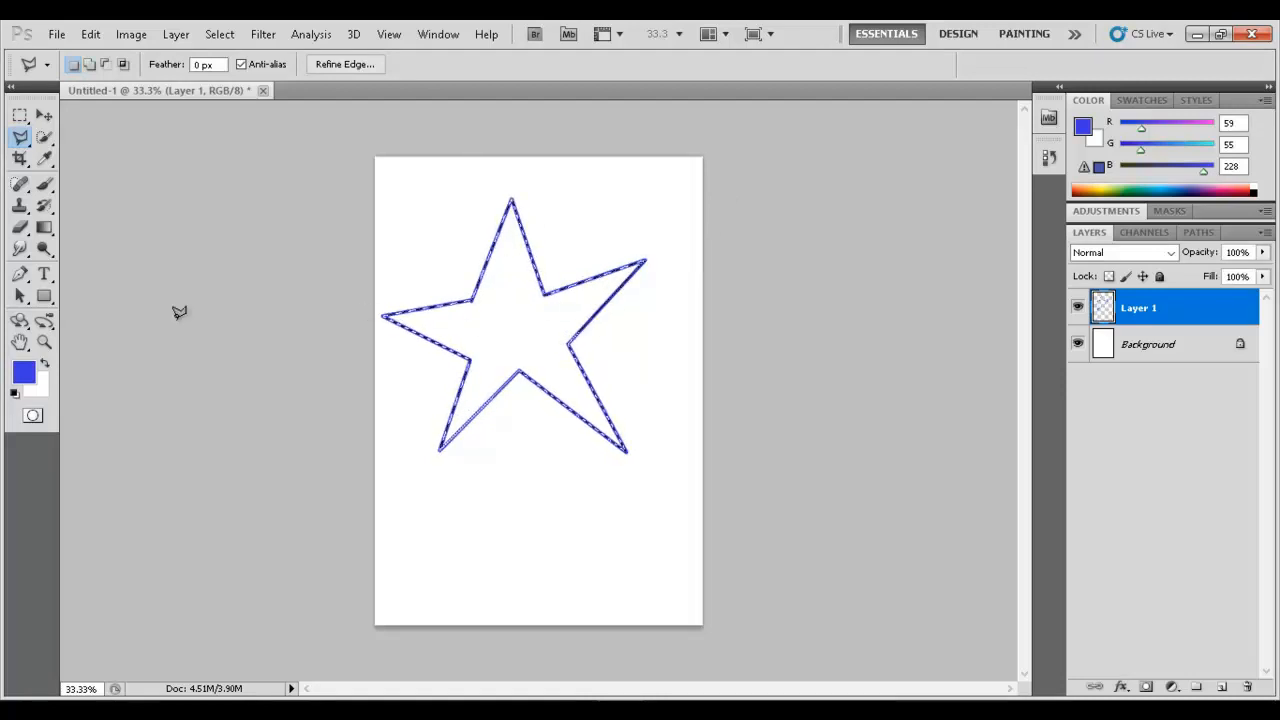
- Set the foreground color to magenta #e437e2 and fill the star selection with it
click(24, 374)
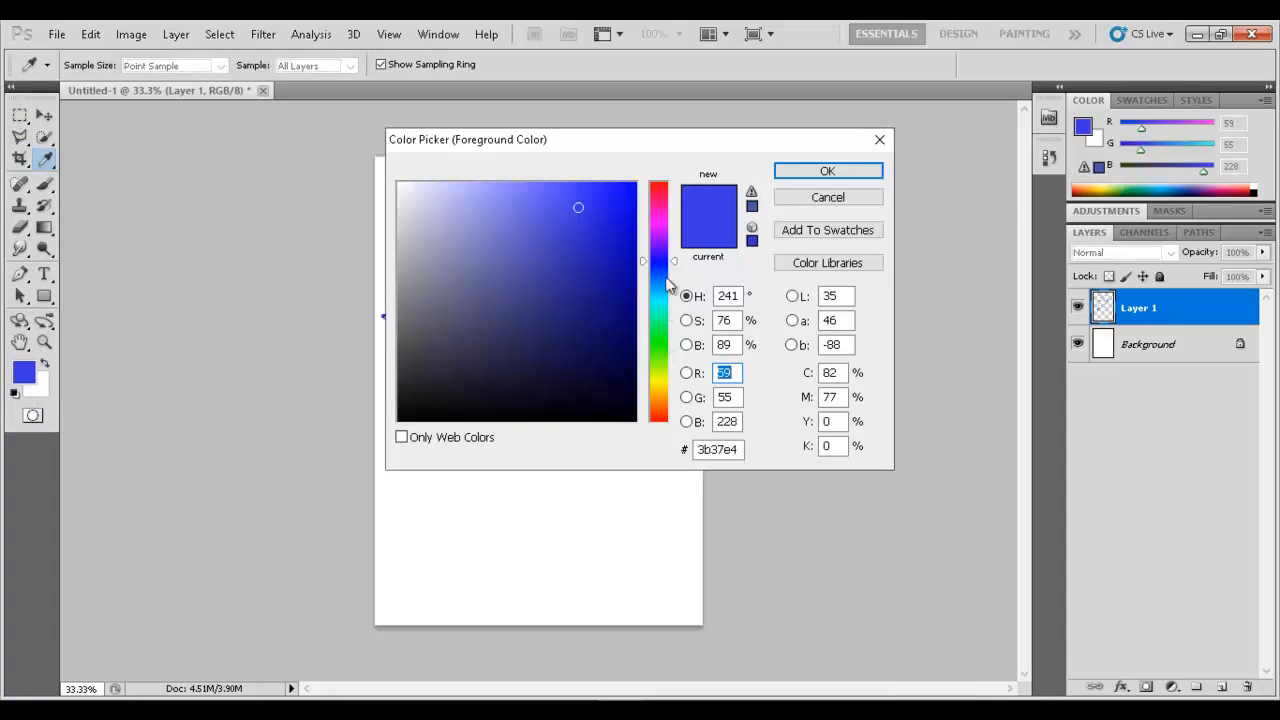
click(659, 221)
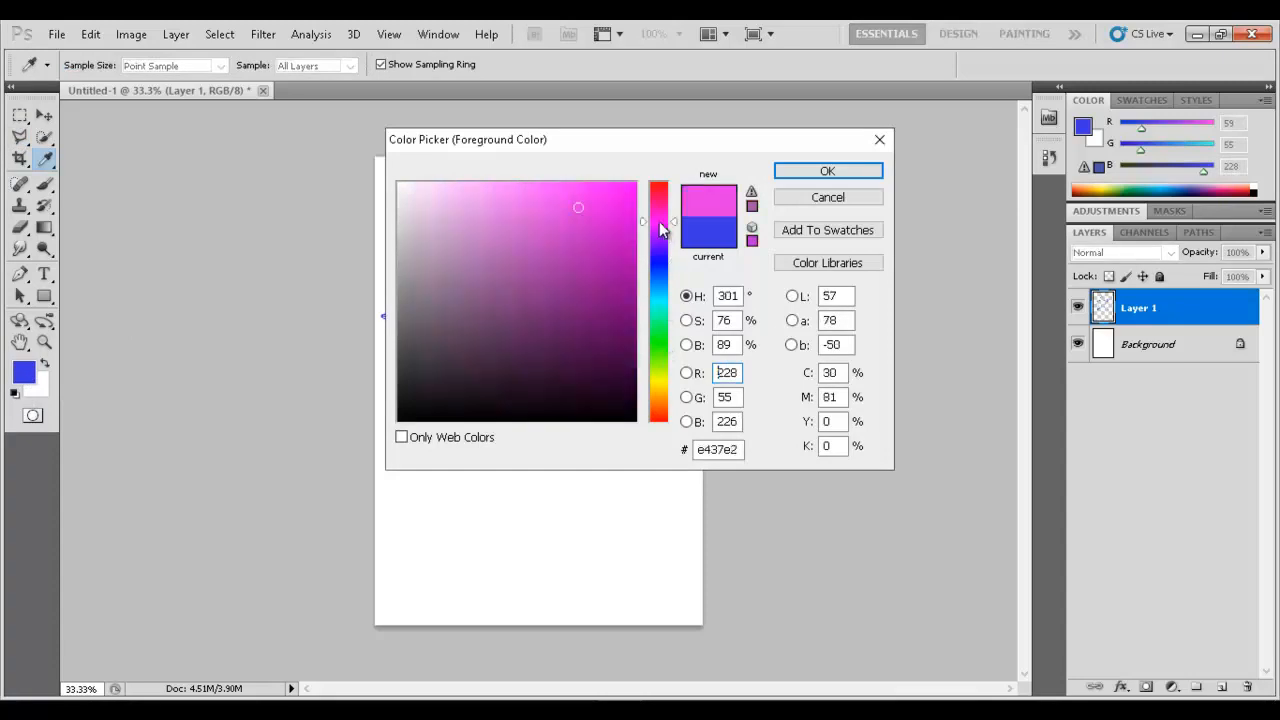
click(826, 172)
key(l)
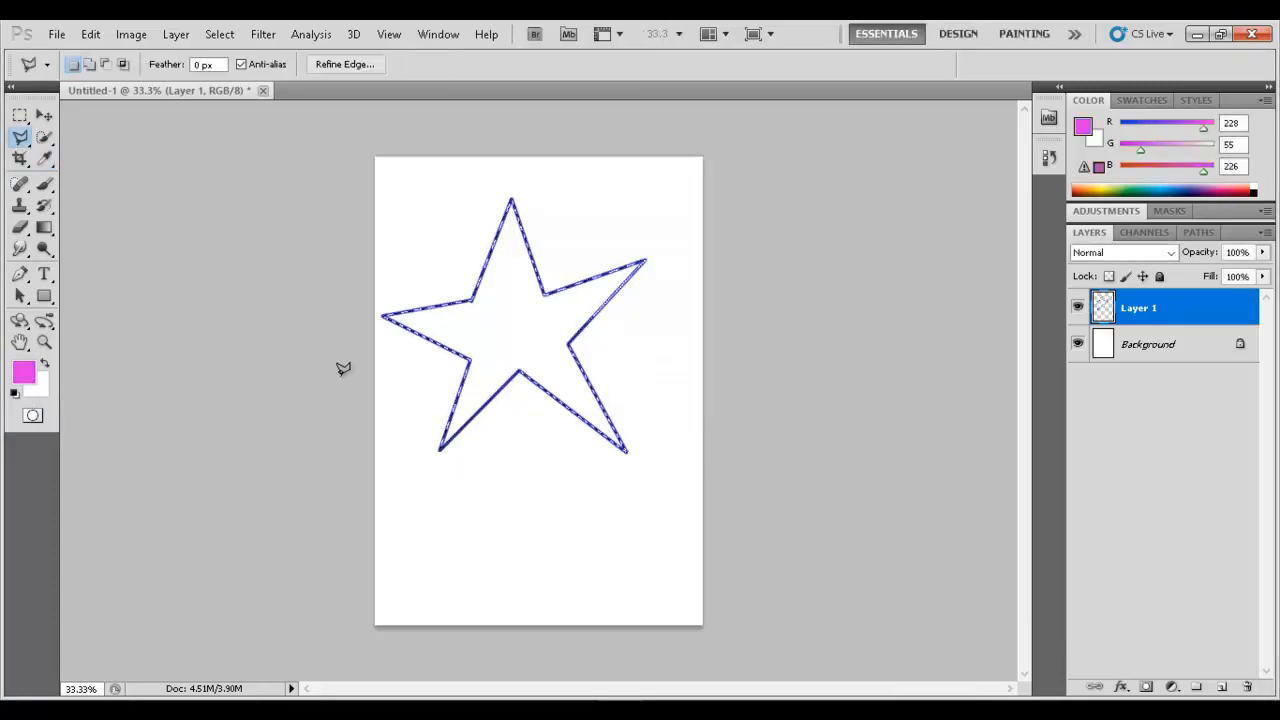
key(alt+BackSpace)
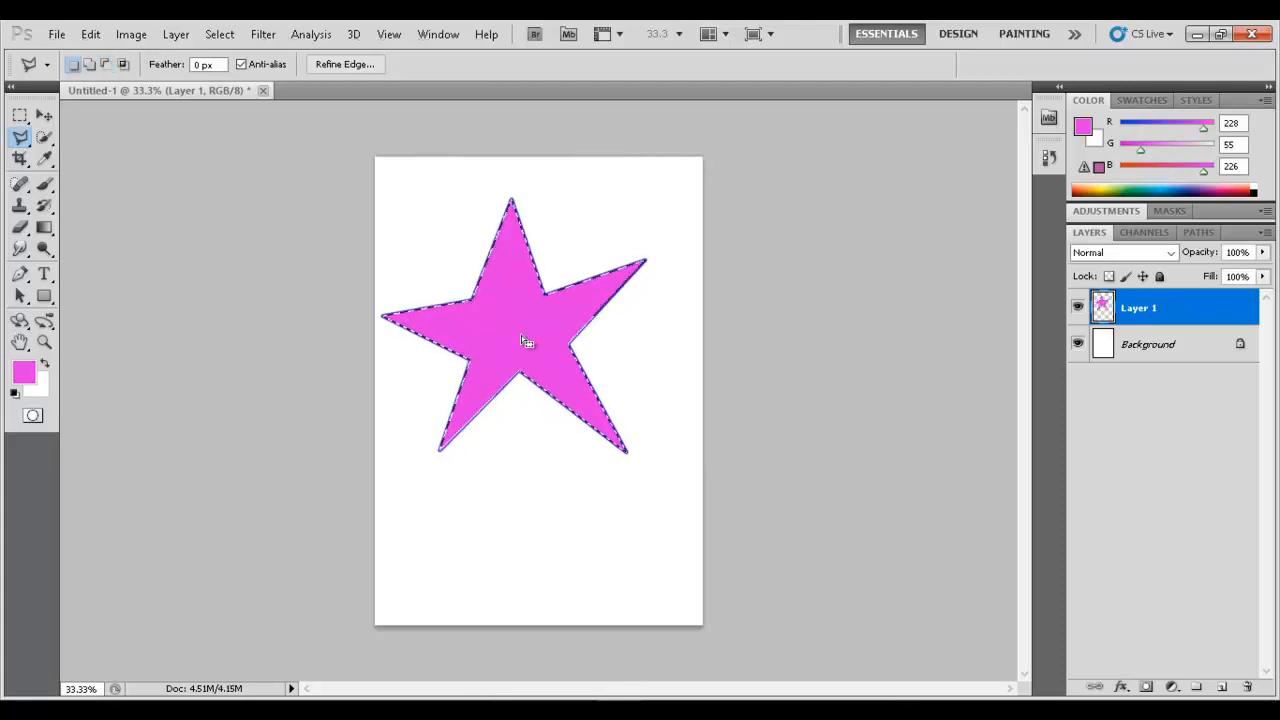
- Clear the selection and move the star slightly down and to the right, nearer the middle of the canvas
click(20, 116)
click(543, 520)
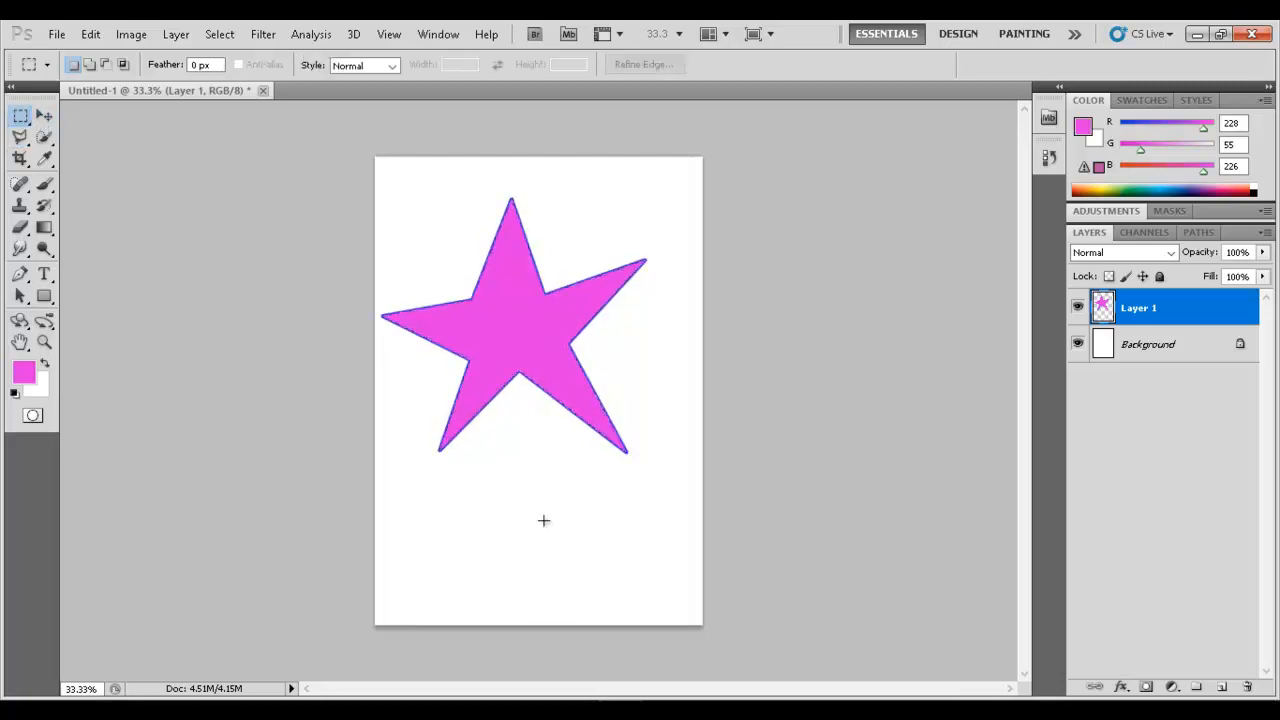
click(44, 116)
drag(555, 370, 586, 409)
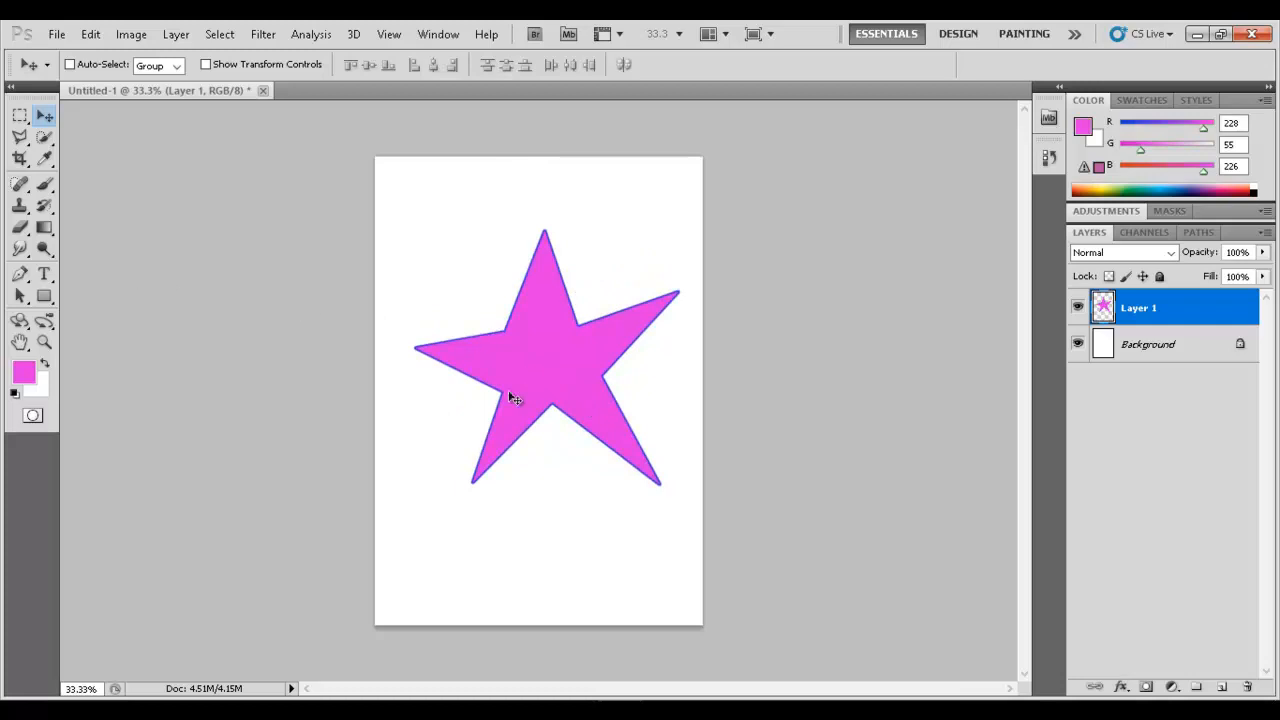
- Trace an irregular closed selection in the blank area below the star with the Magnetic Lasso, and deselect it
click(16, 147)
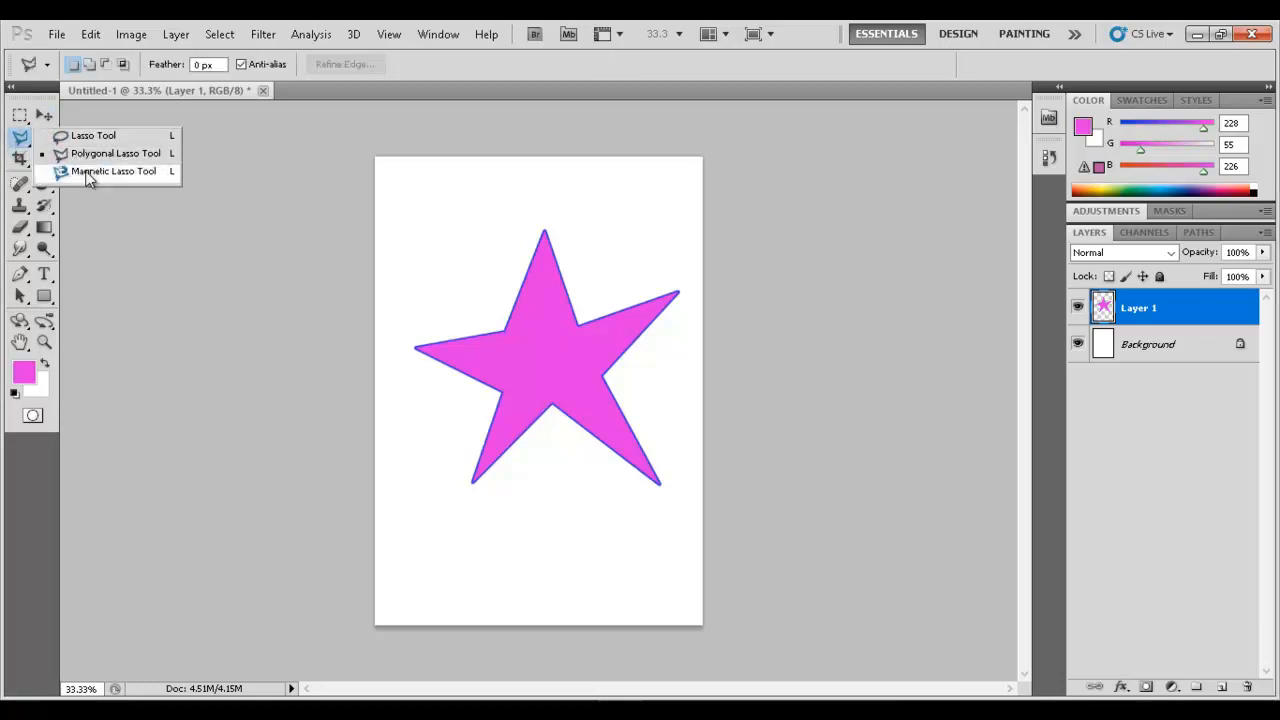
click(86, 173)
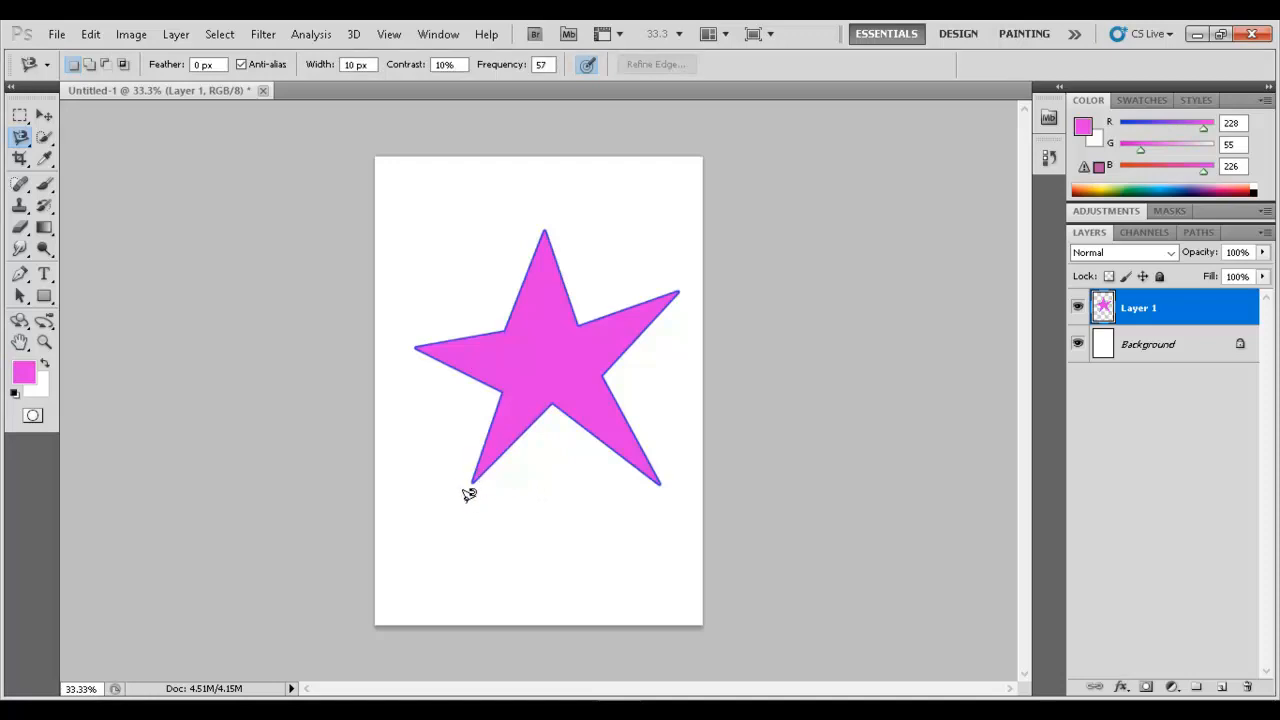
click(550, 594)
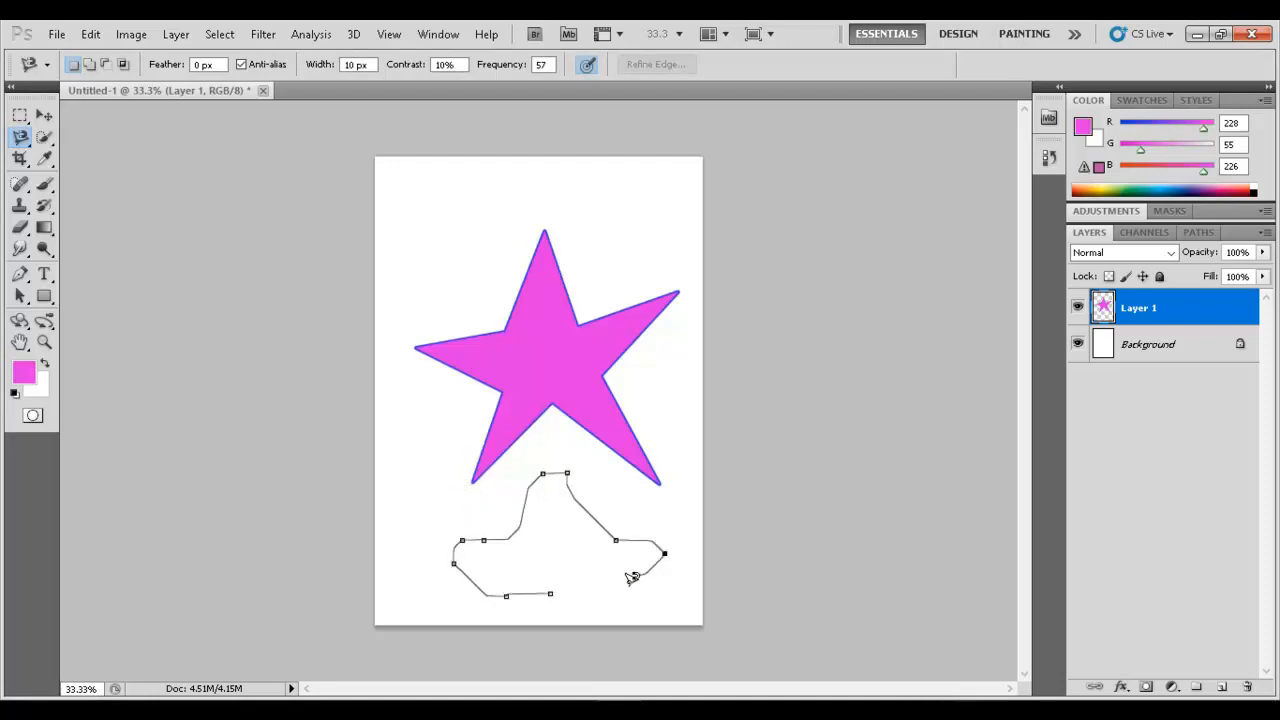
click(552, 591)
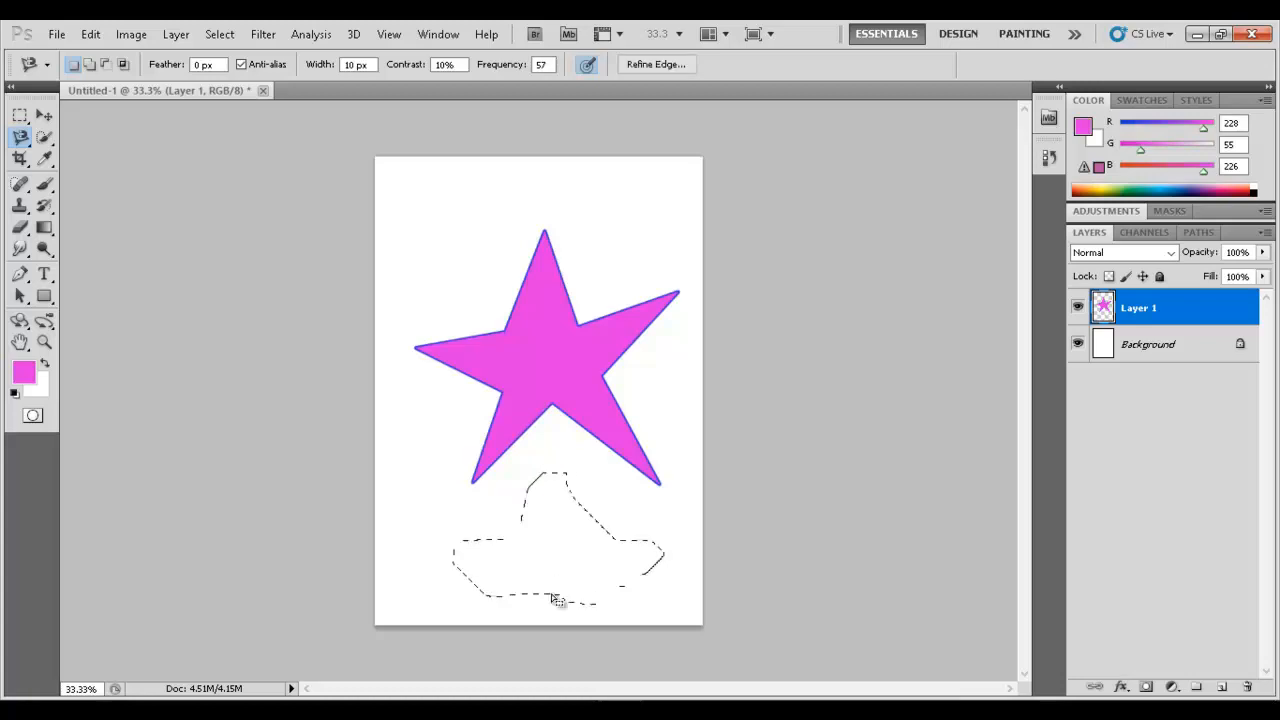
click(20, 115)
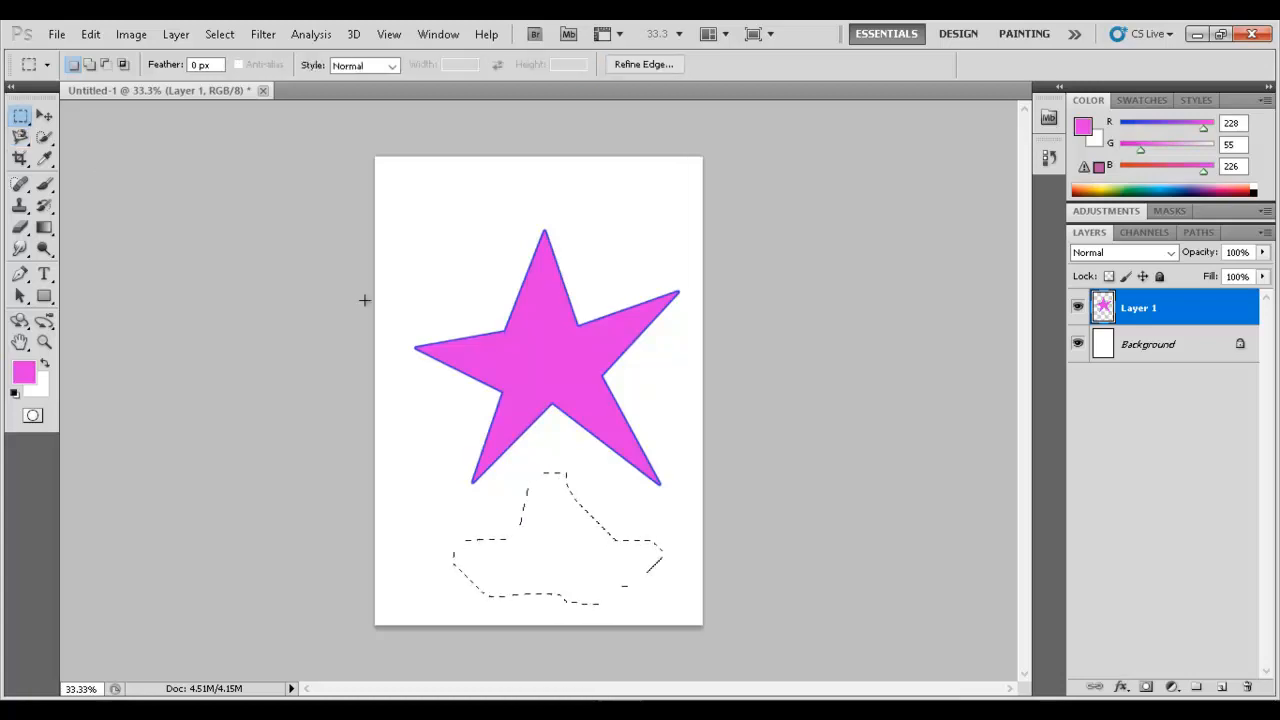
click(550, 485)
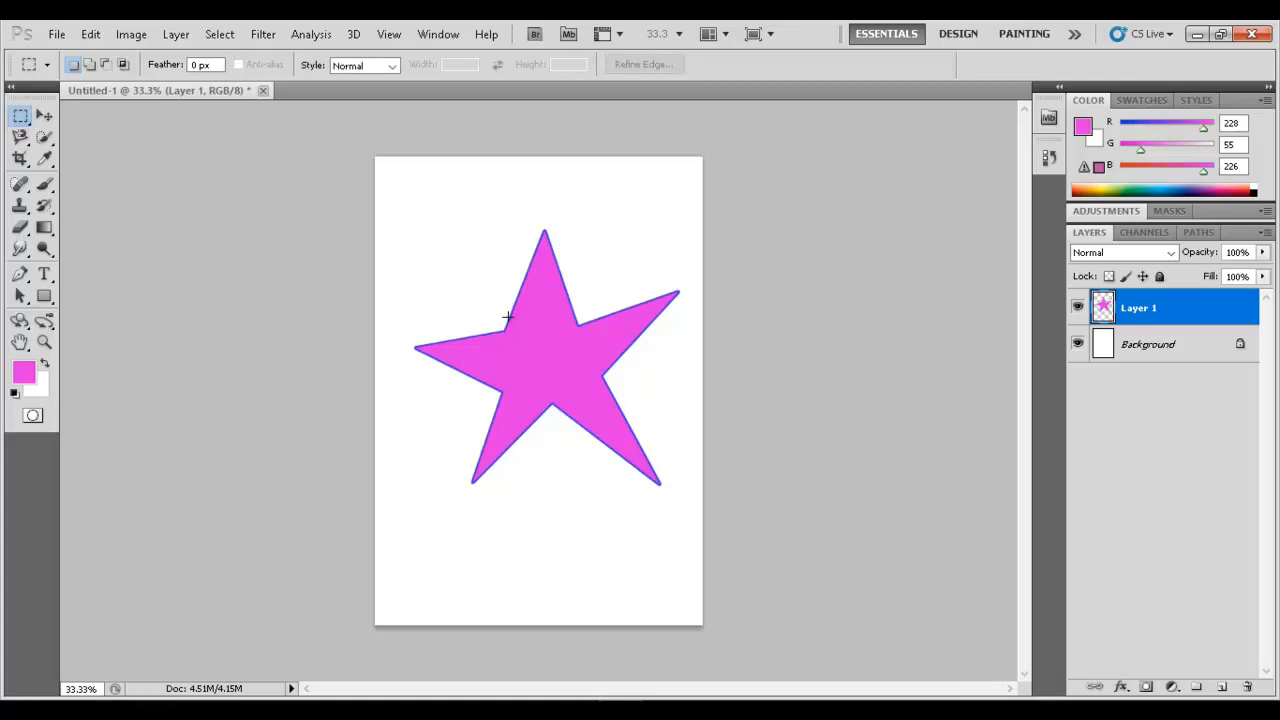
- Select the magenta star by tracing around its whole outline with the Magnetic Lasso, starting and closing at its lower-left tip
click(19, 139)
right_click(17, 144)
click(106, 173)
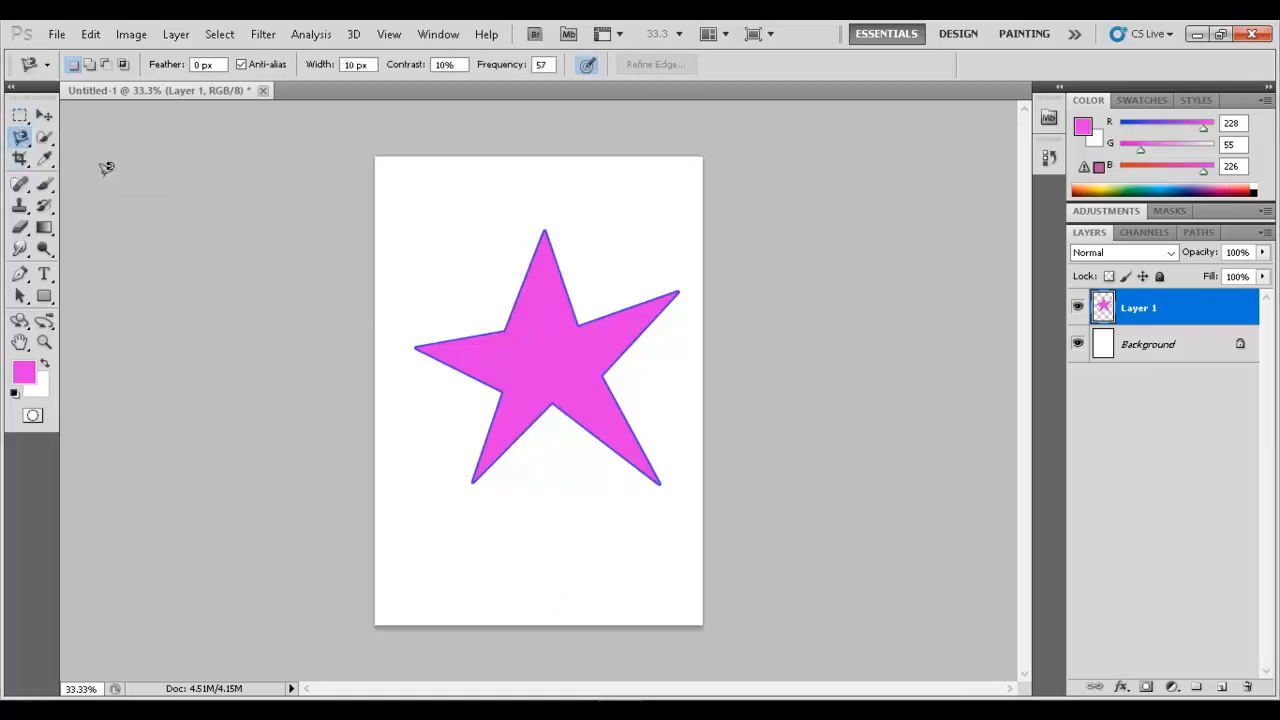
click(471, 481)
click(411, 343)
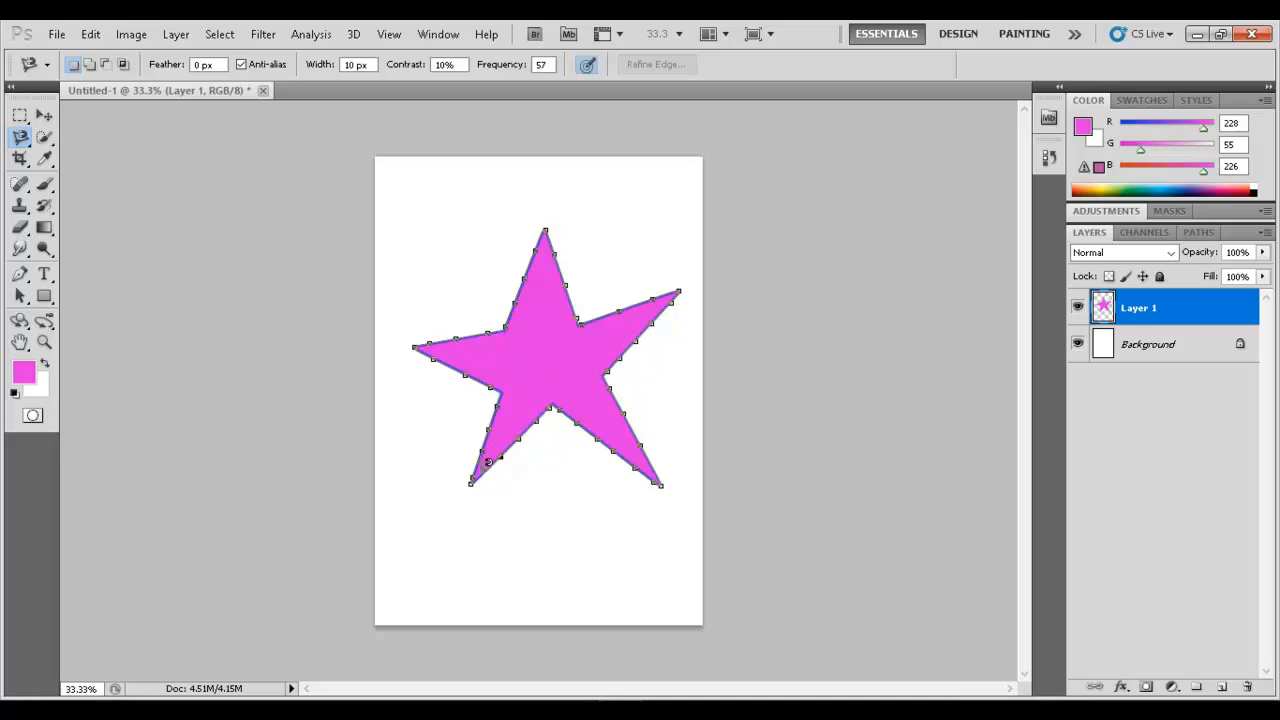
click(473, 478)
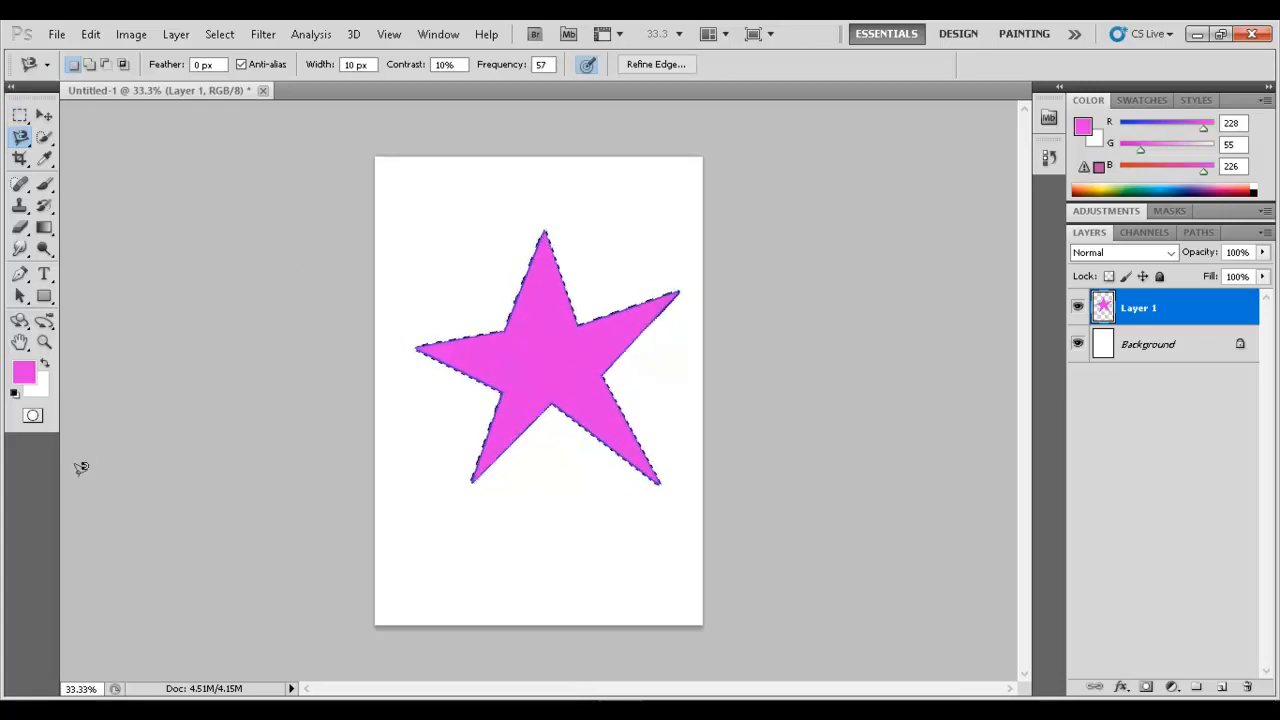
- Set the foreground color to green #30d930
click(27, 370)
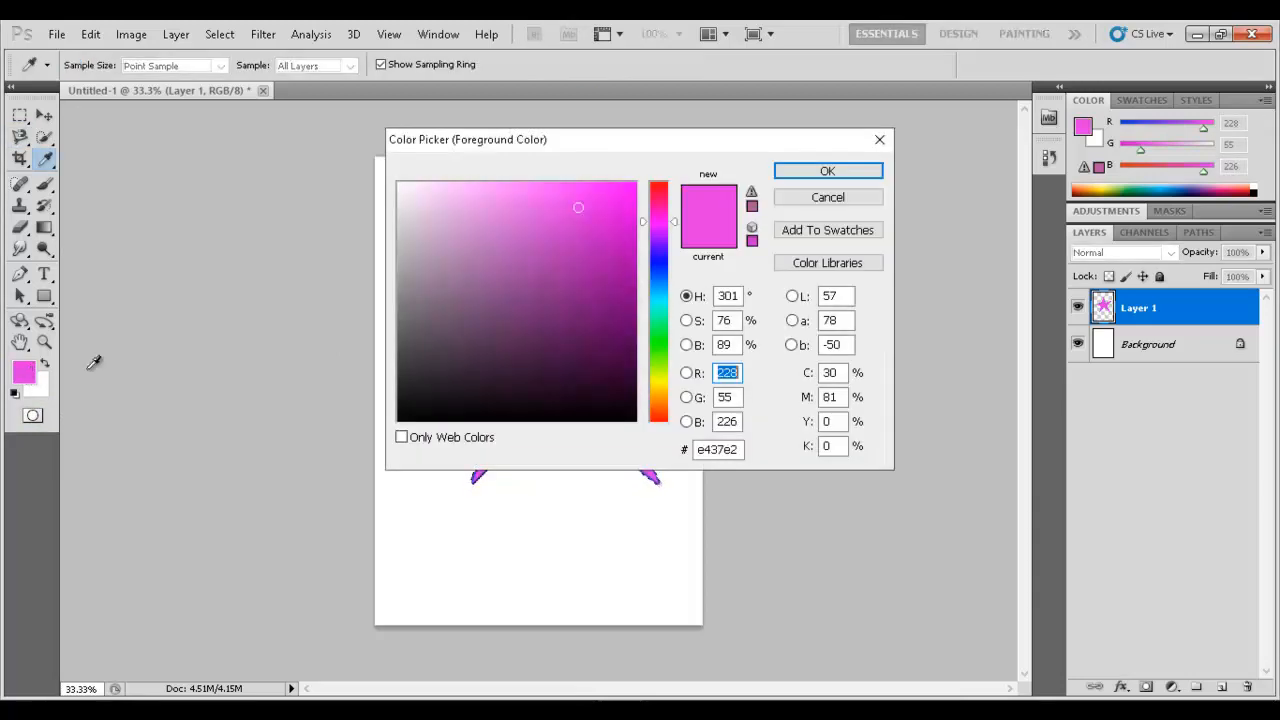
click(657, 349)
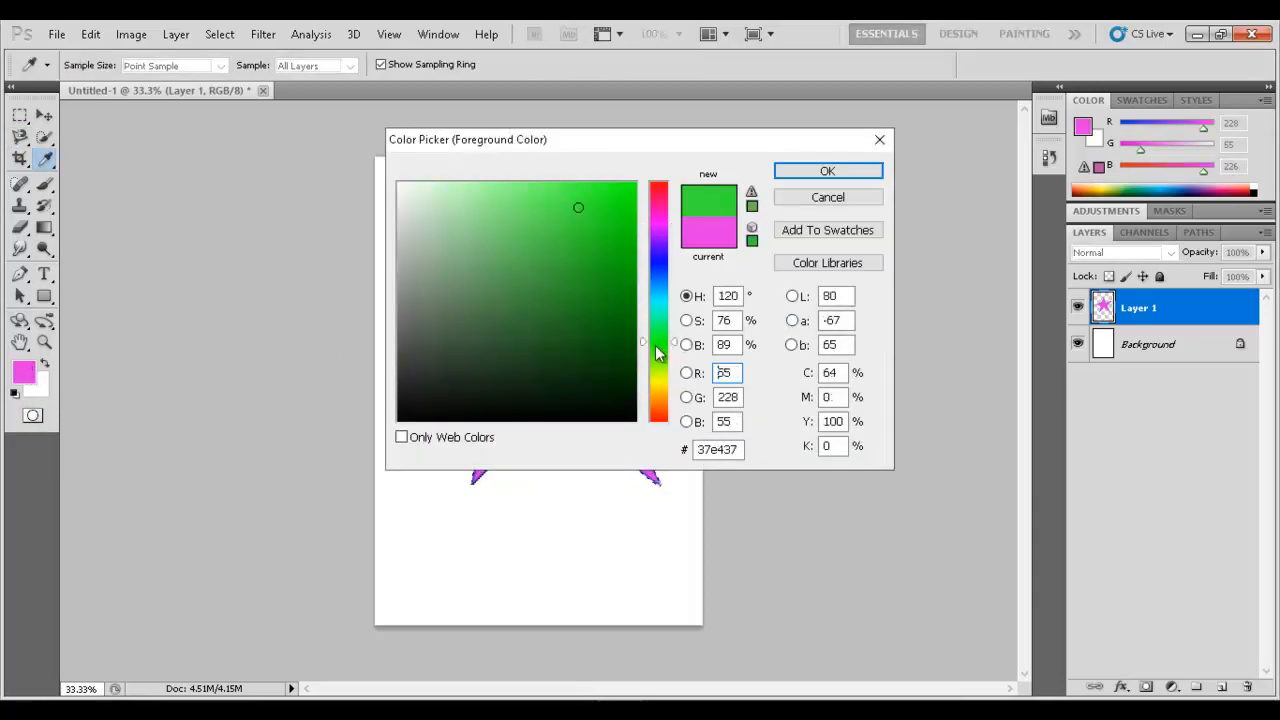
click(584, 217)
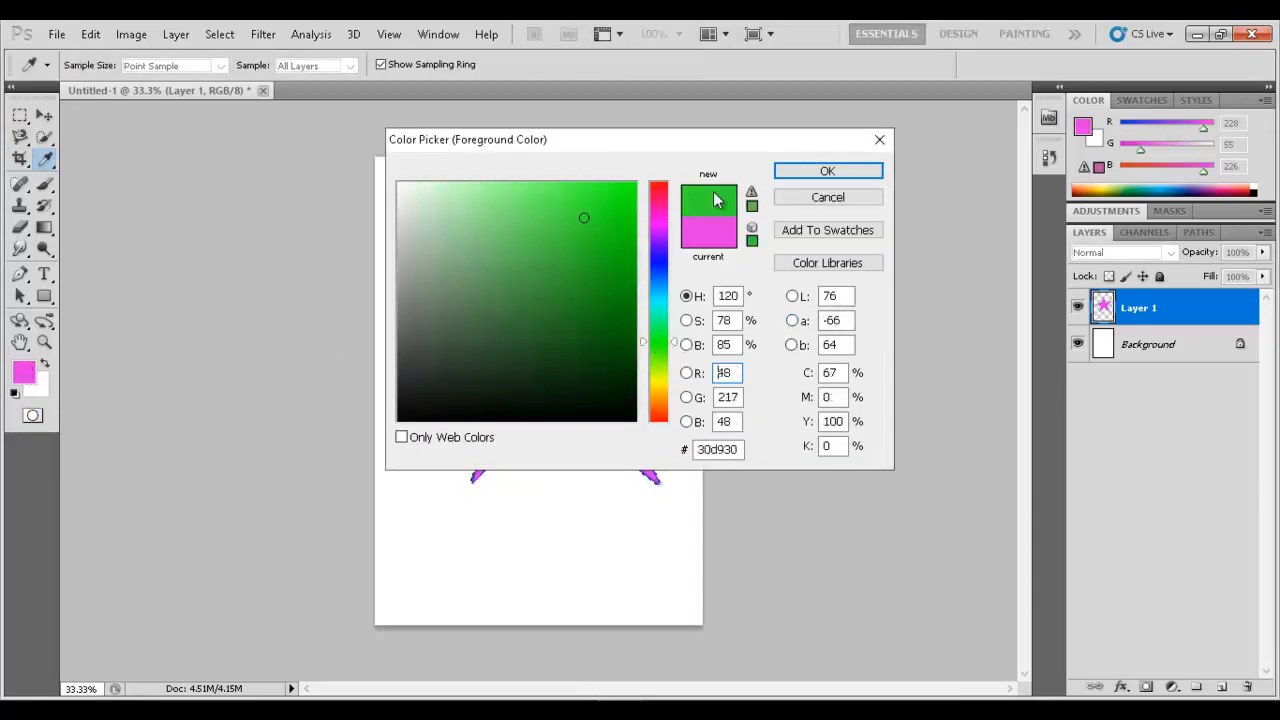
click(817, 171)
key(l)
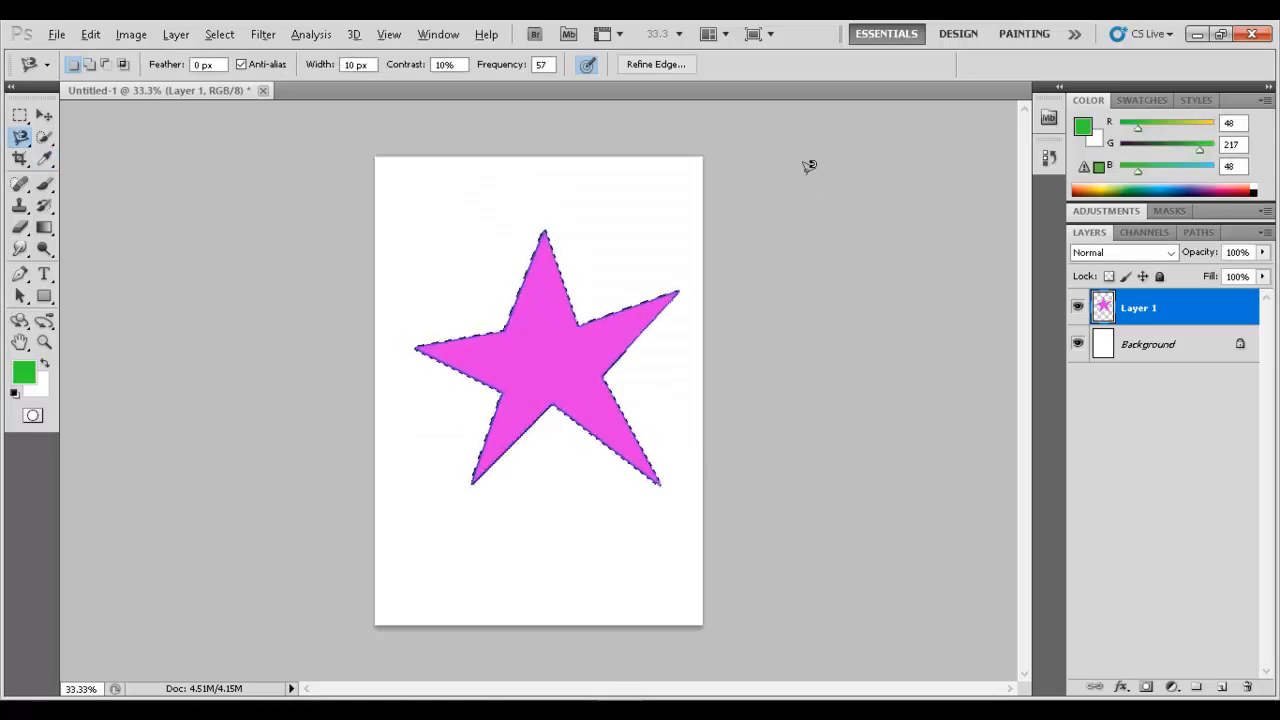
- Fill the selected star with the green foreground color and clear the selection
key(alt+BackSpace)
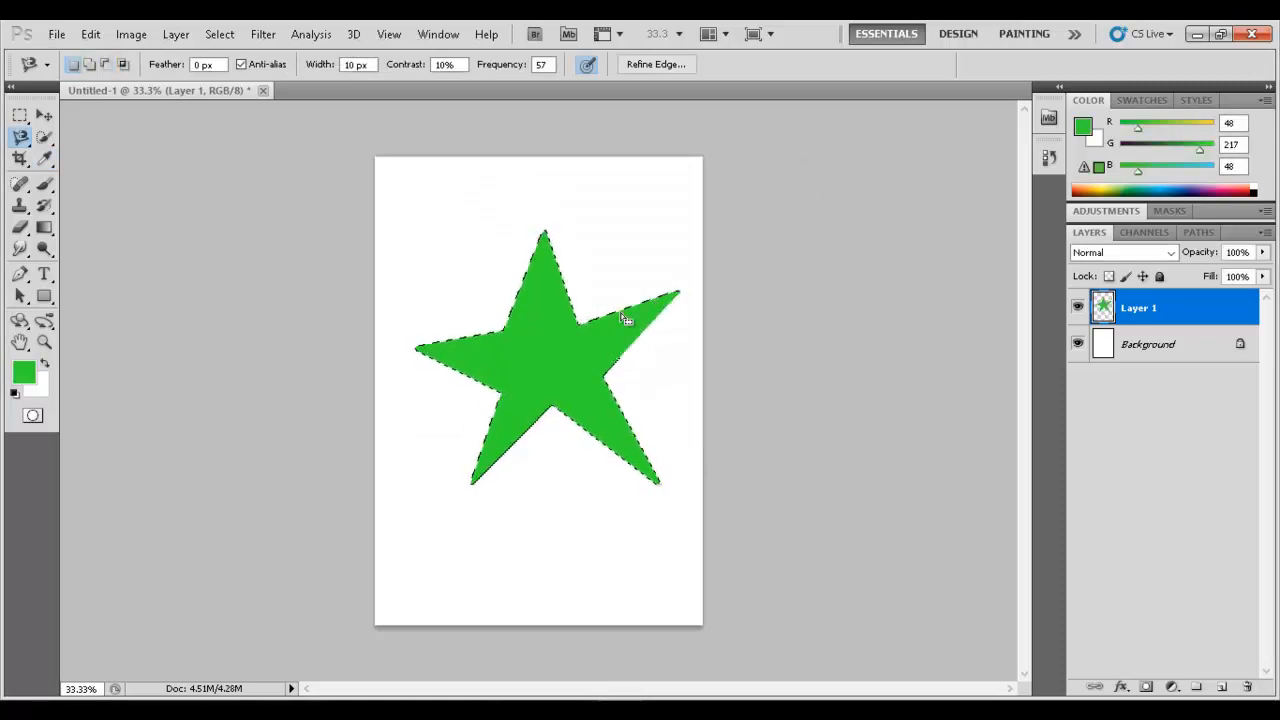
click(20, 117)
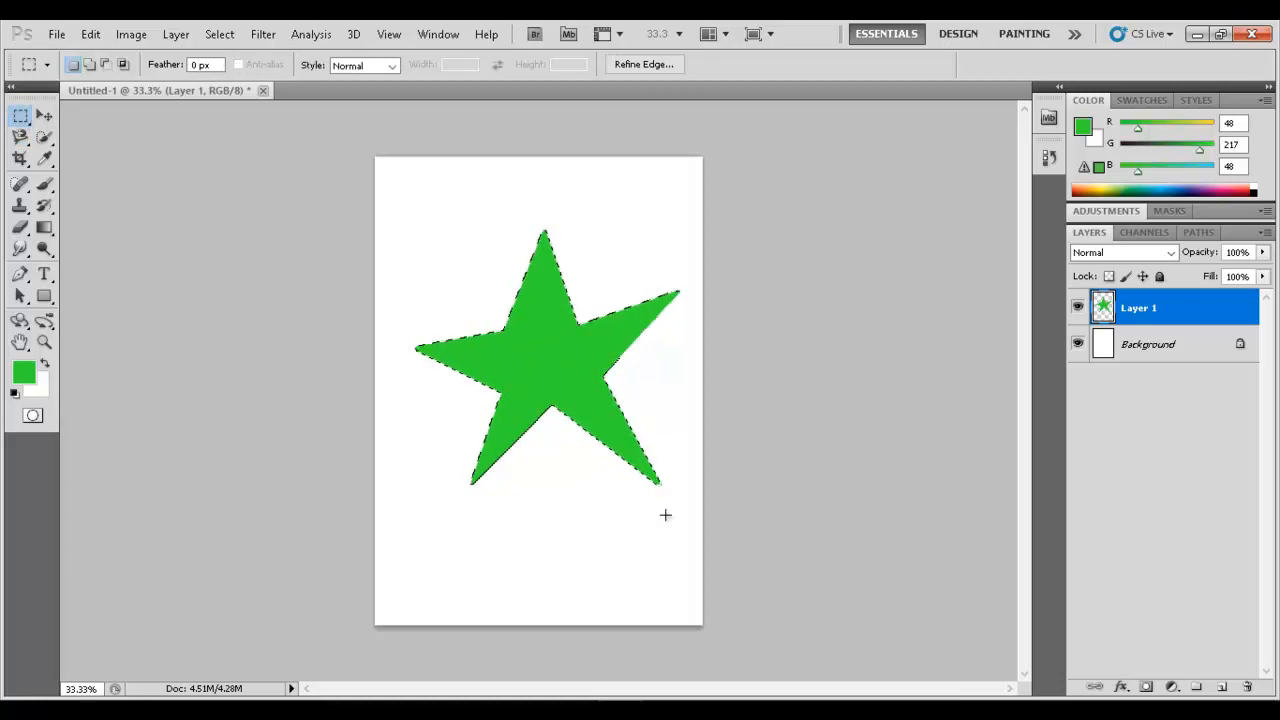
click(632, 500)
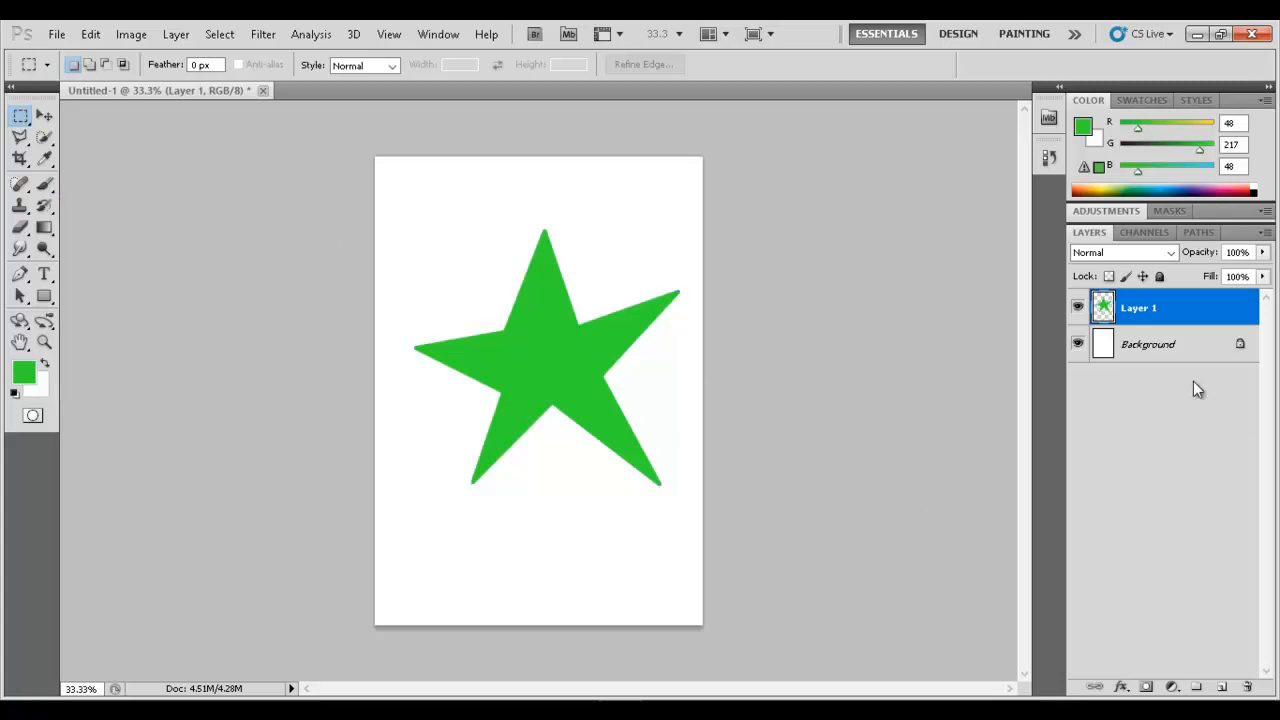
- Hide the star's layer and open the photo IMG_20150529_103102.jpg from the Picture folder
click(1078, 309)
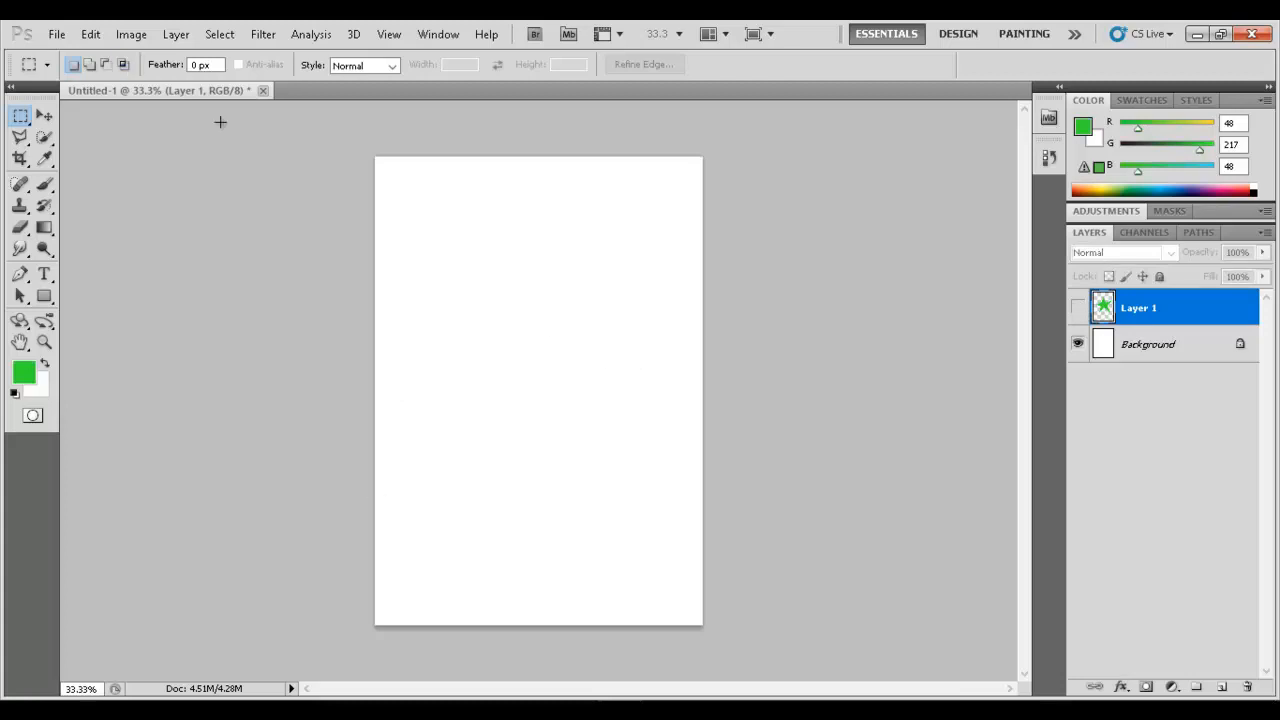
click(56, 35)
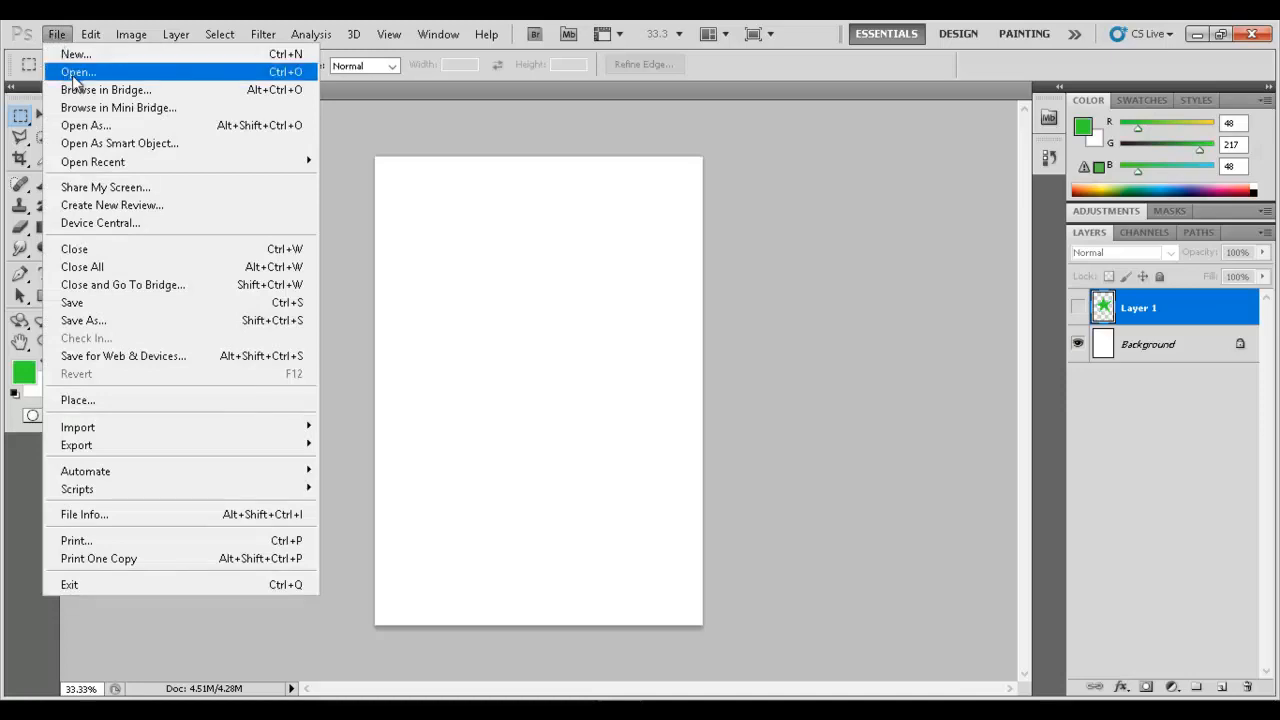
click(78, 72)
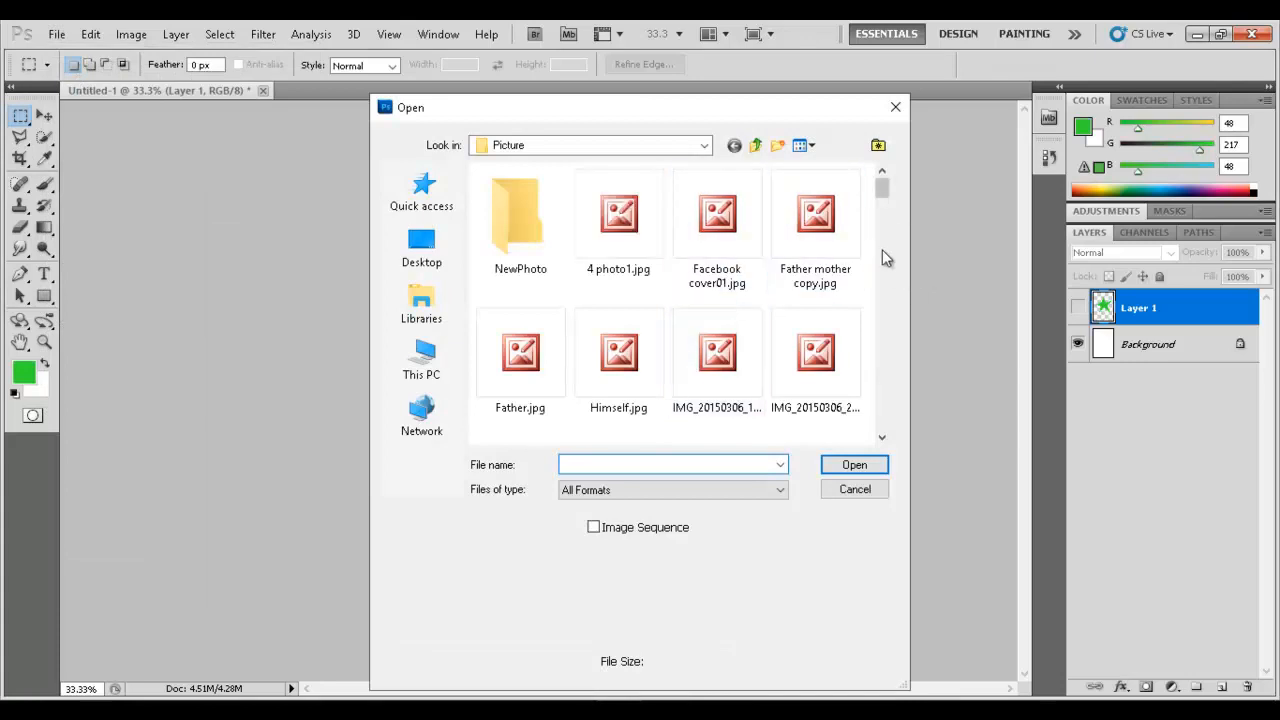
drag(881, 192, 884, 222)
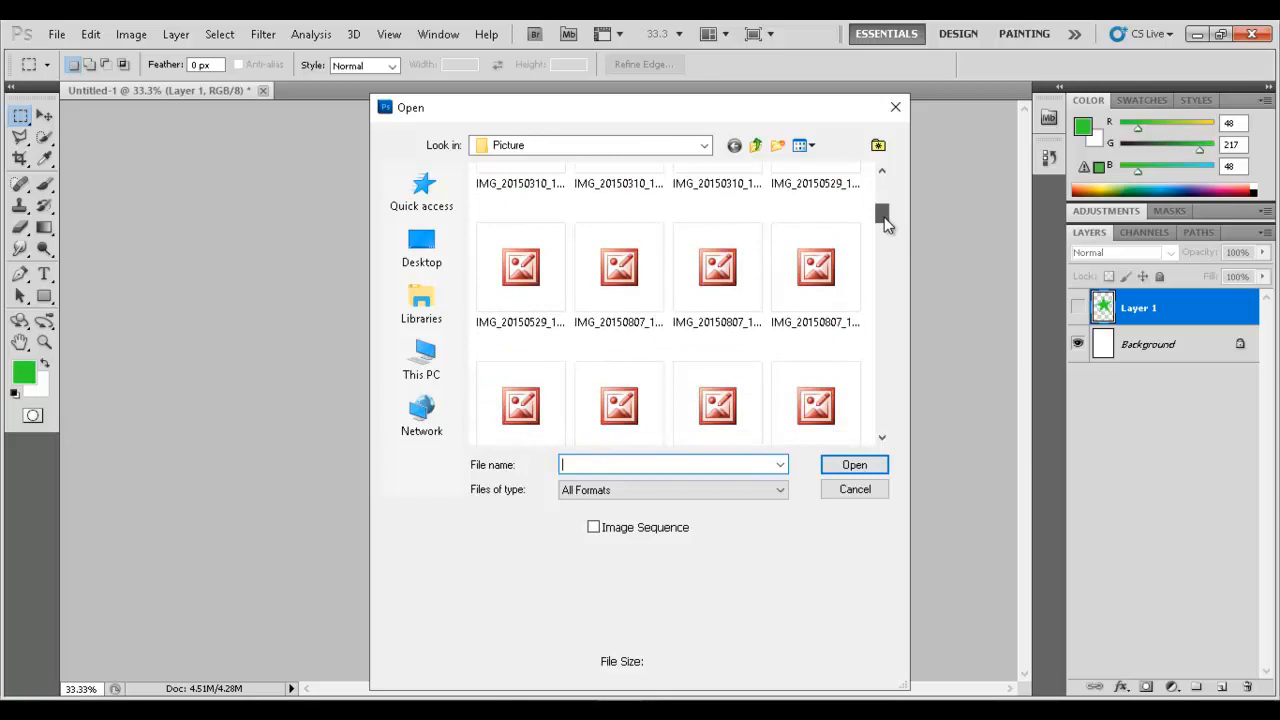
drag(884, 218, 884, 222)
click(855, 466)
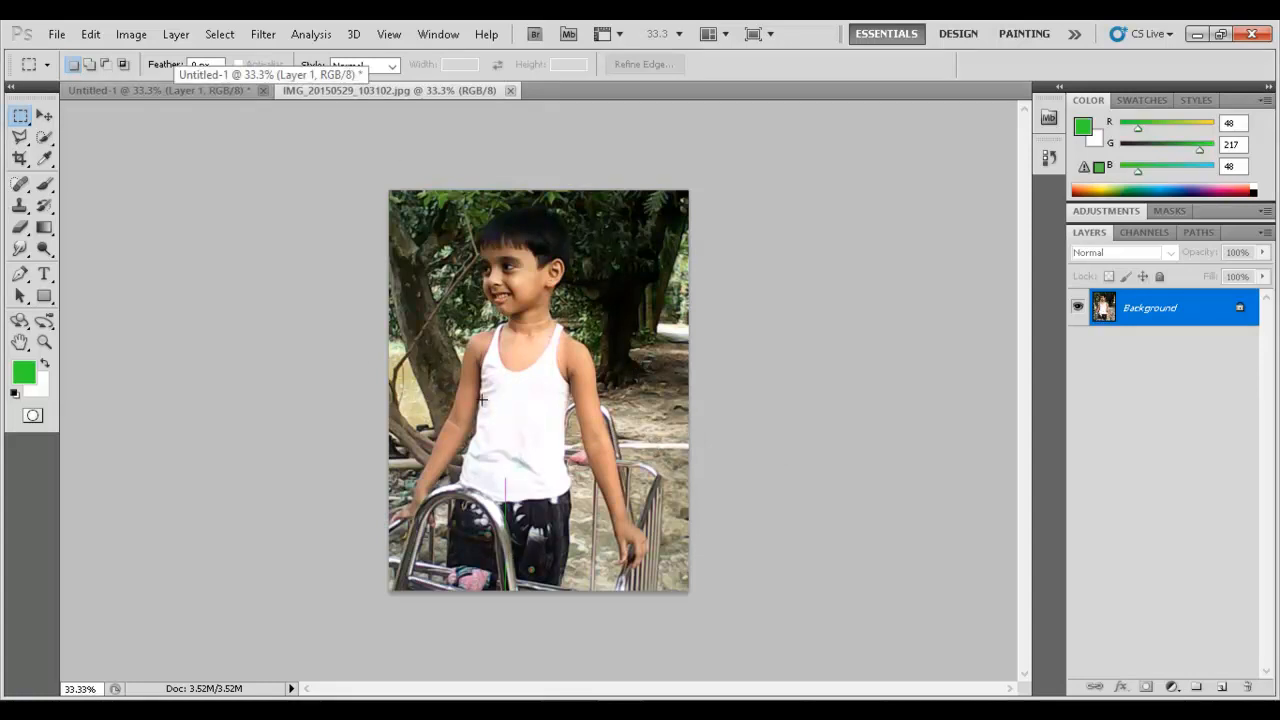
- Select the boy in the photo by tracing around his whole outline with the Magnetic Lasso
drag(20, 137, 119, 174)
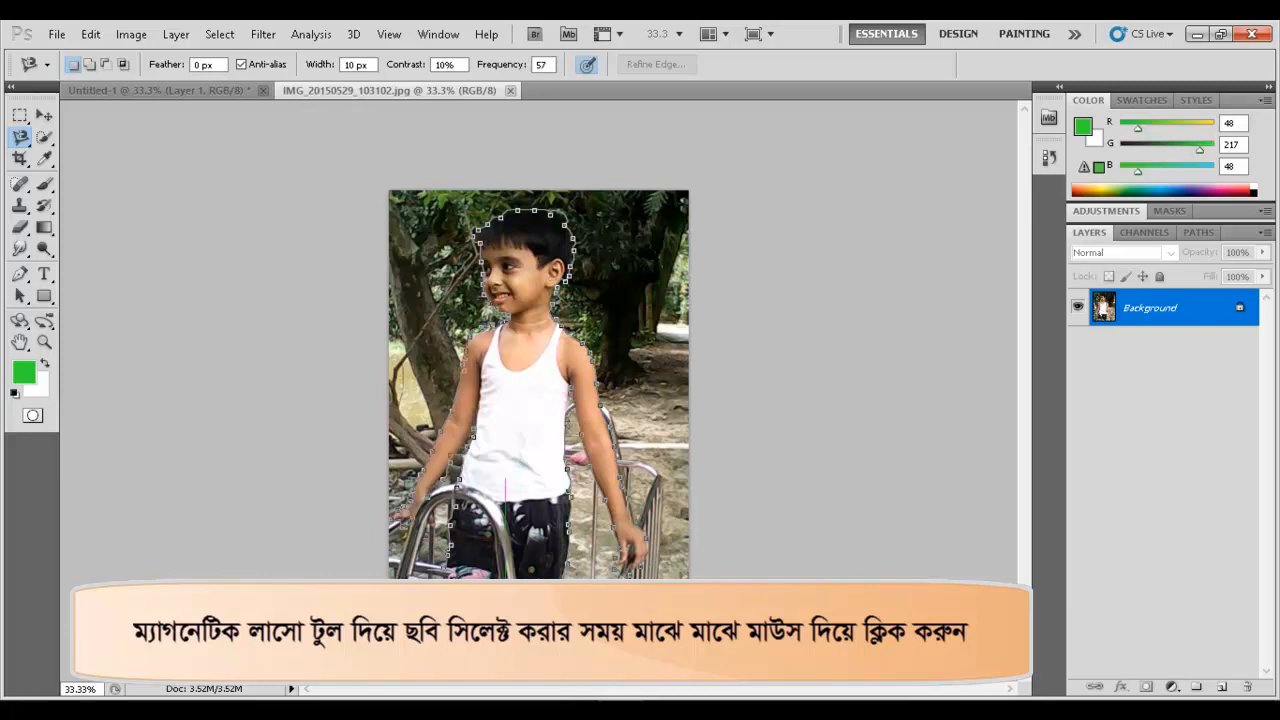
click(449, 555)
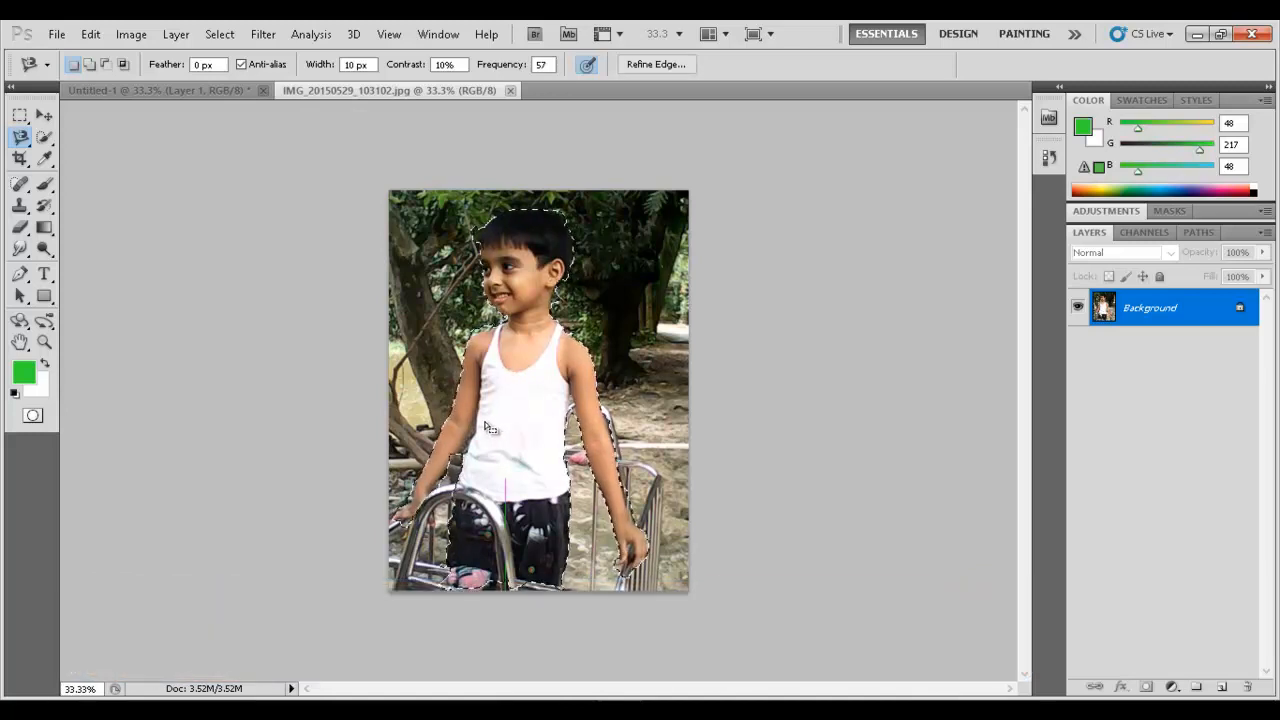
- Copy the selected boy and paste him into the Untitled-1 document as a new layer
click(130, 88)
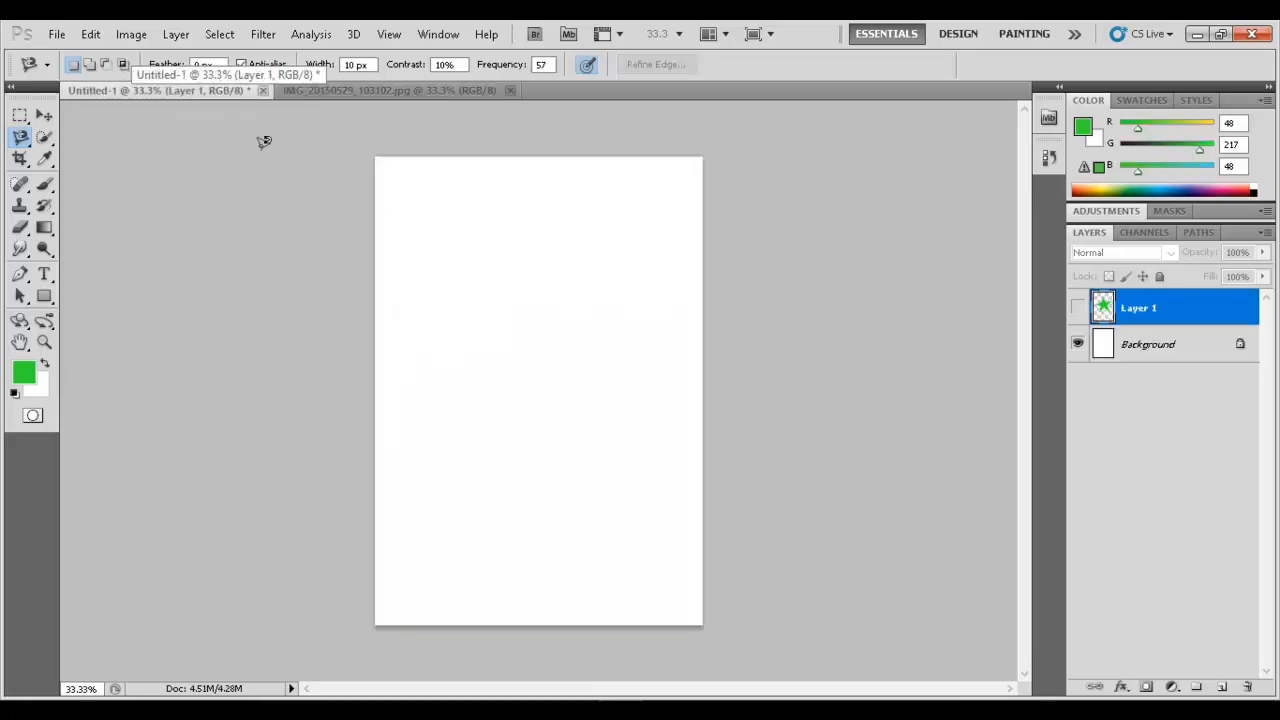
click(86, 34)
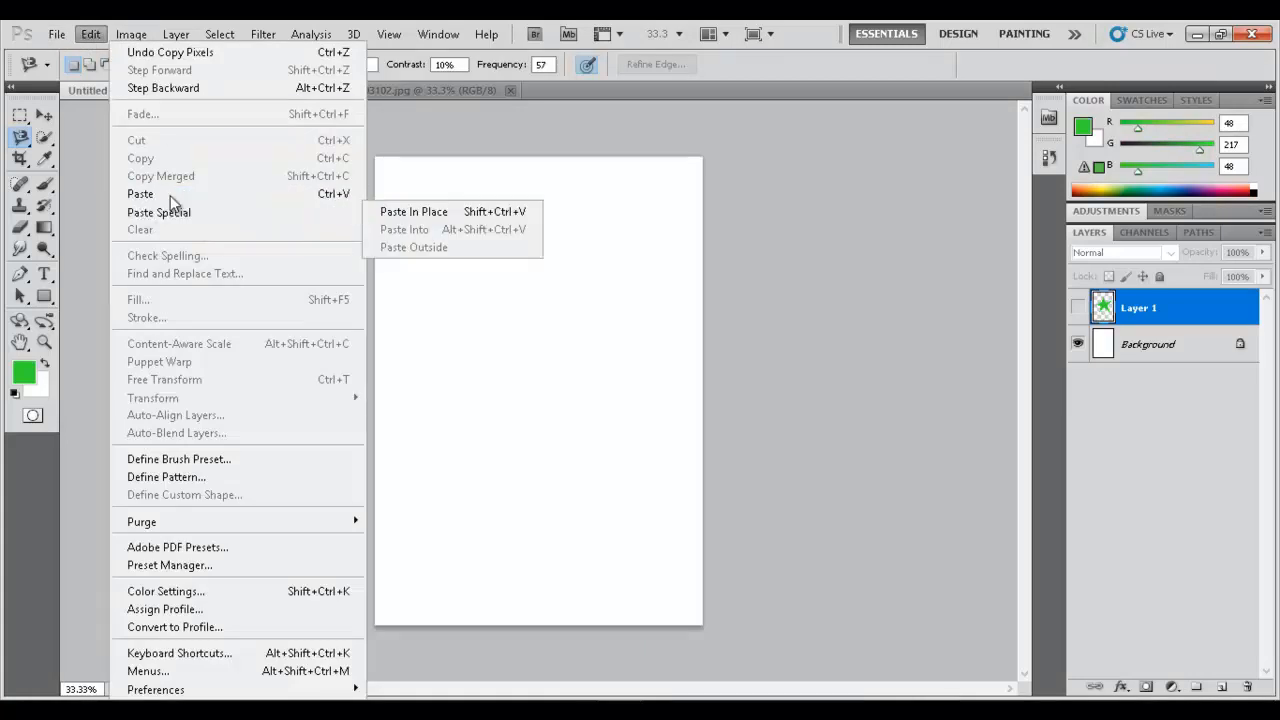
click(92, 34)
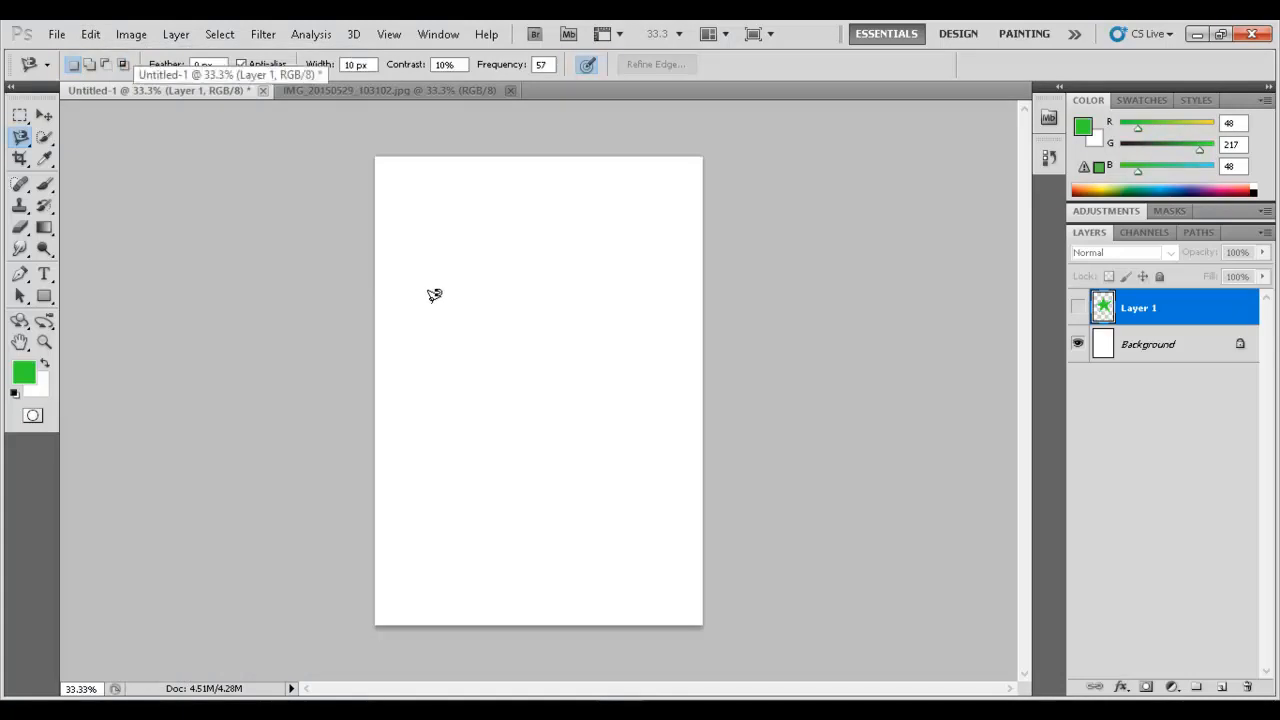
key(ctrl+v)
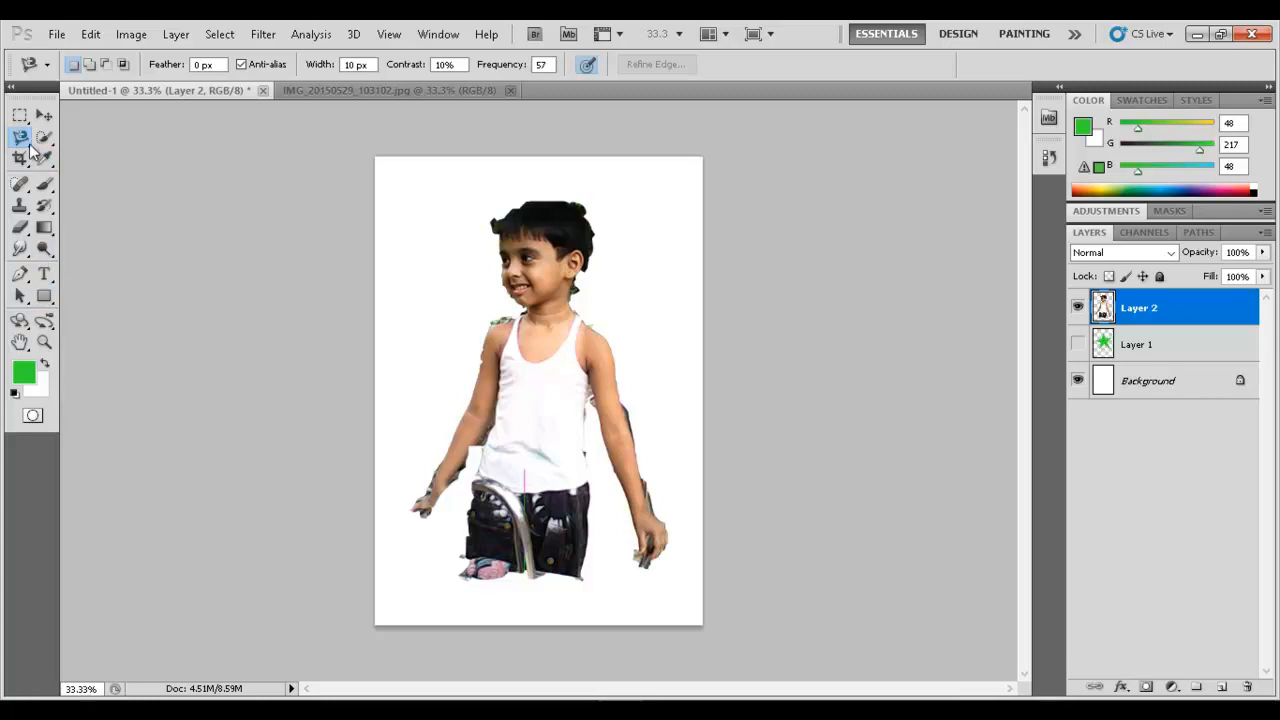
- Examine the cut-out edges around the boy's neck and shoulders at up to 200% zoom, and return to 50%
click(44, 341)
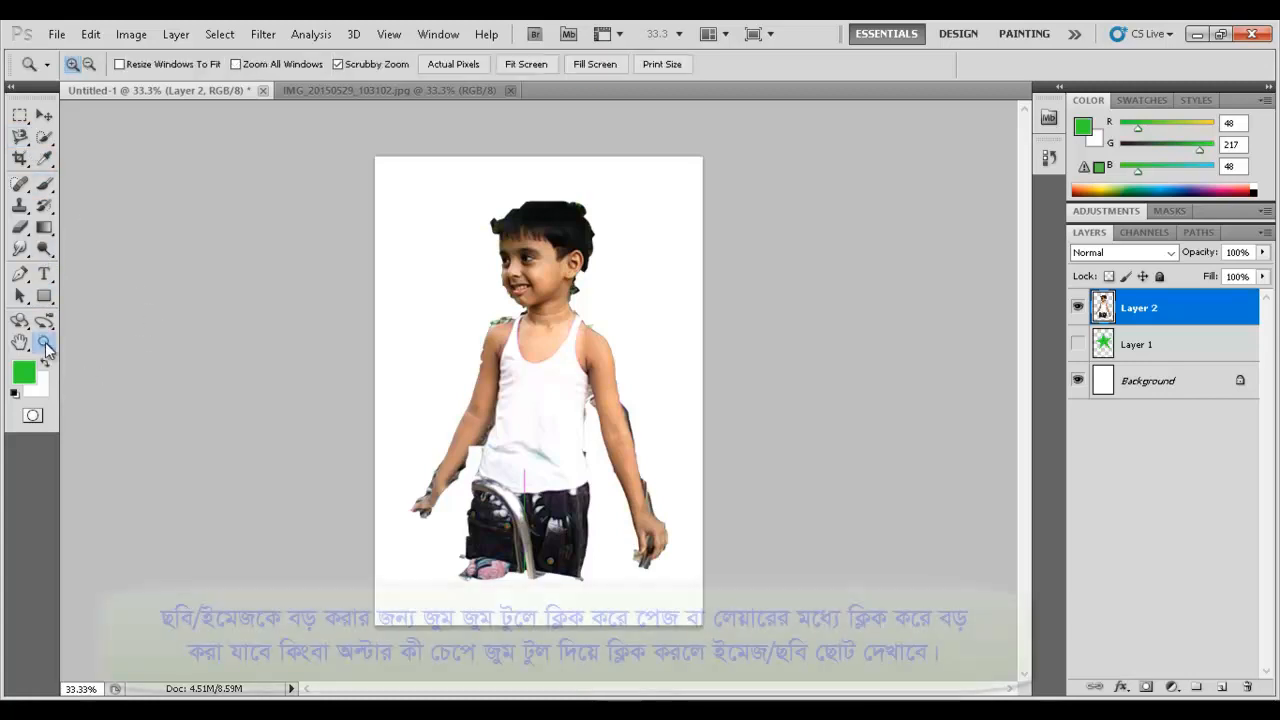
click(453, 410)
click(482, 366)
click(506, 292)
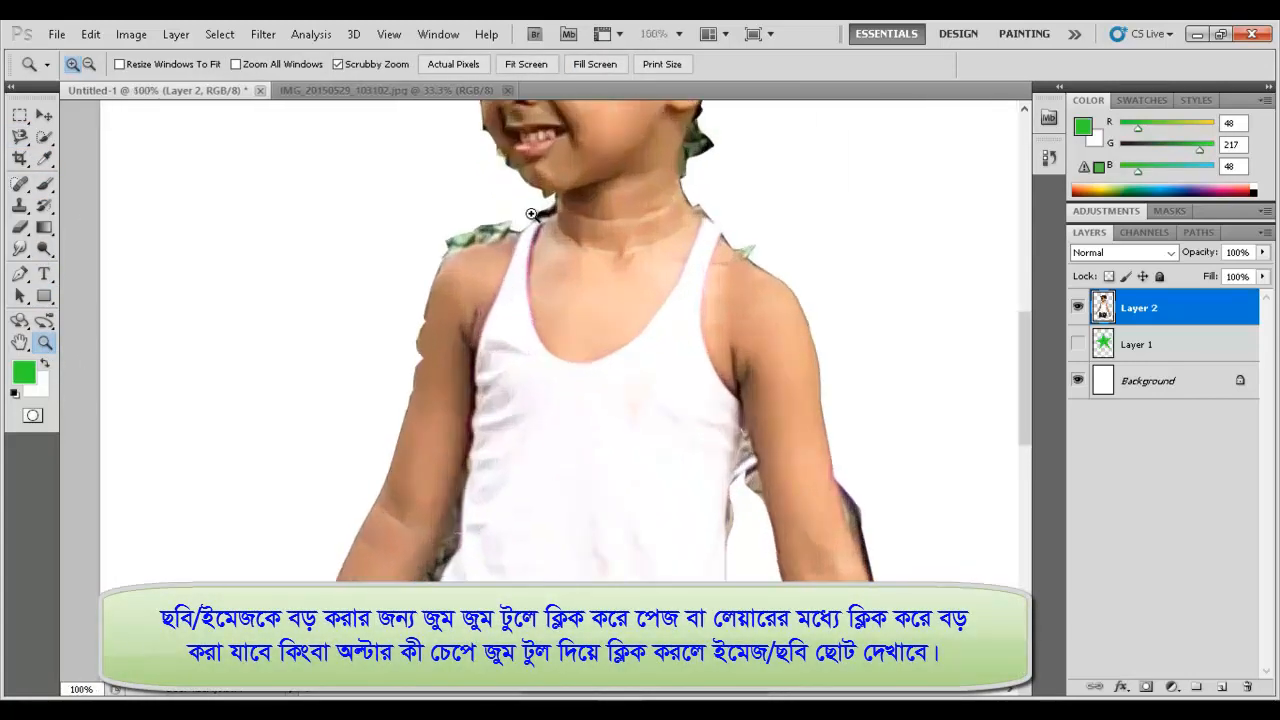
click(564, 216)
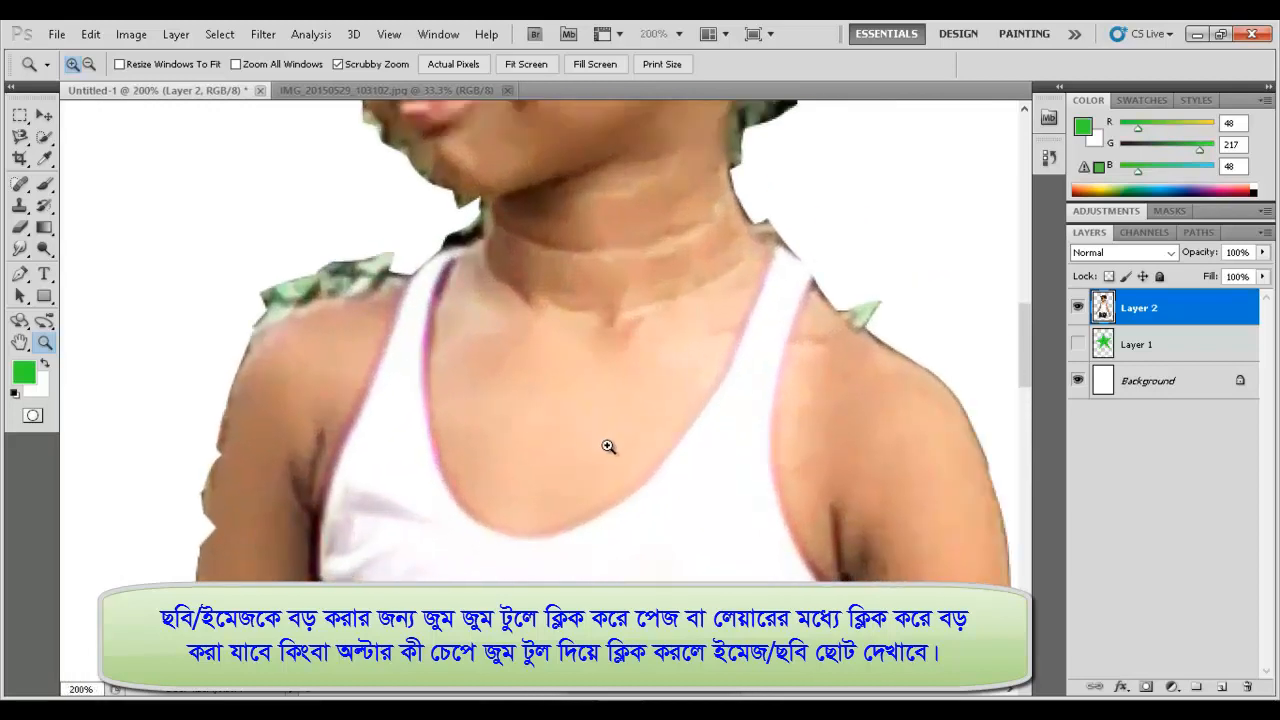
alt+click(499, 327)
alt+click(499, 327)
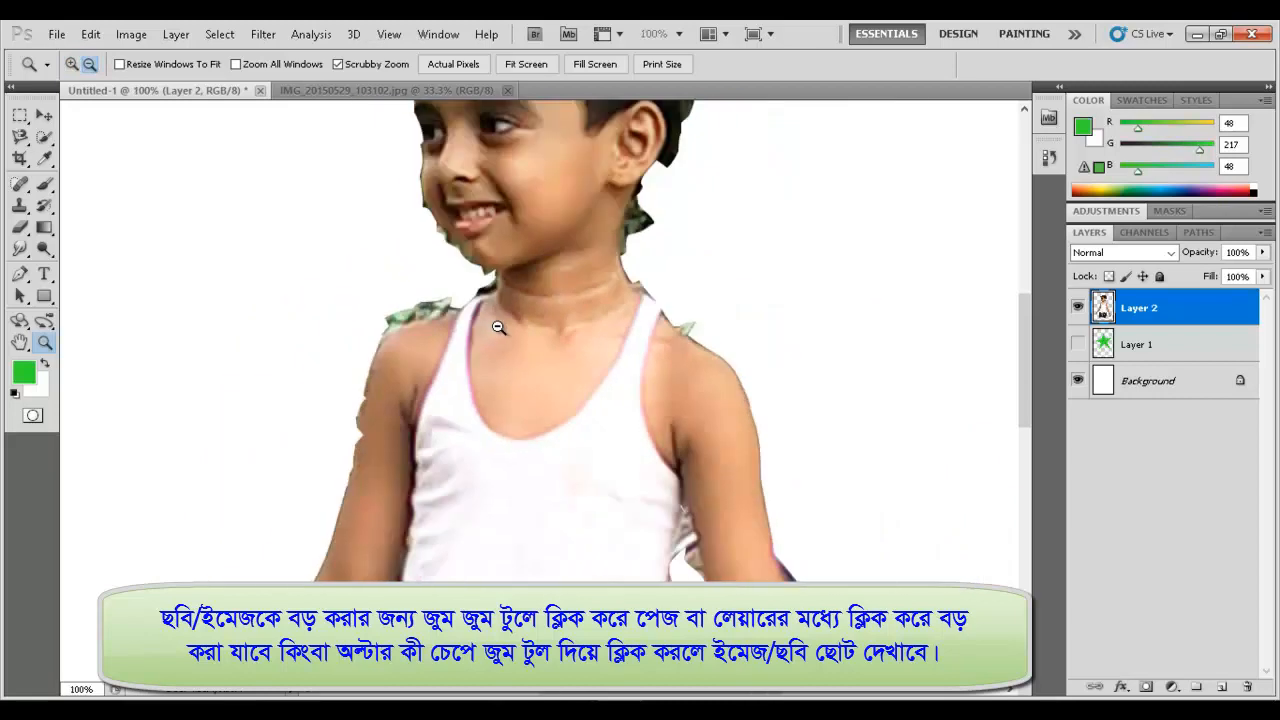
alt+click(499, 327)
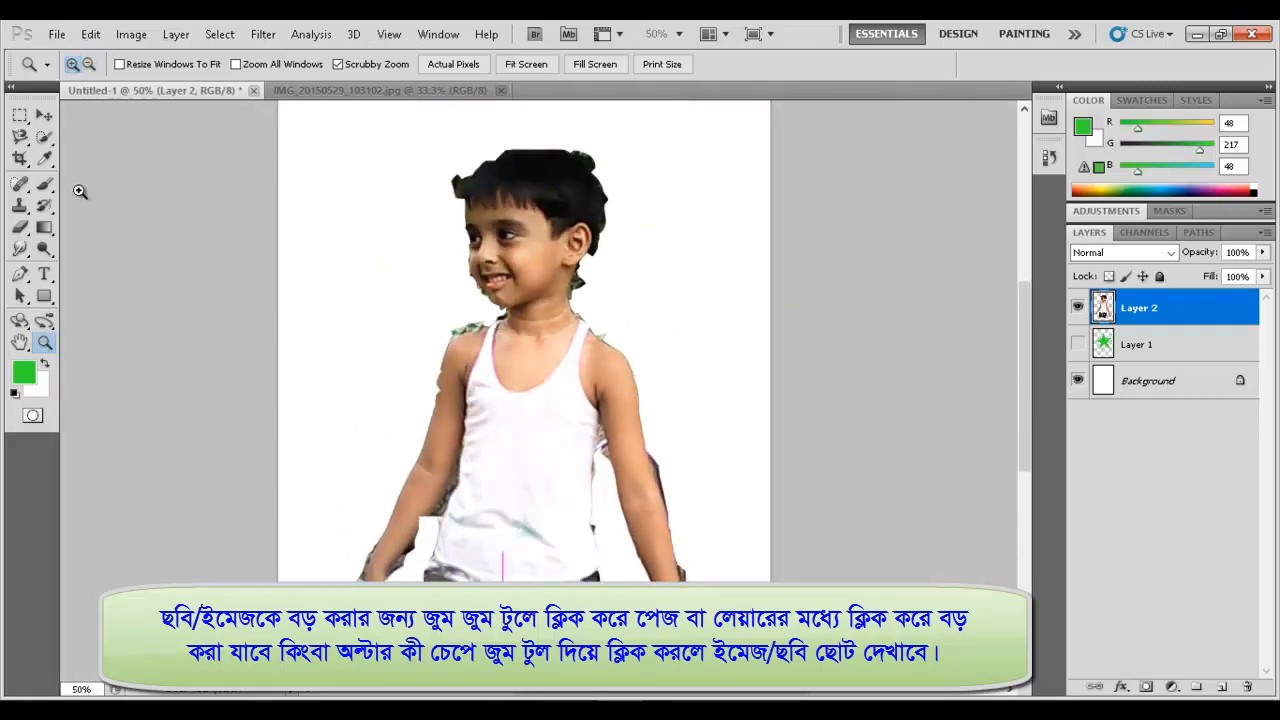
- Select the leftover dark patch beside the boy's fringe with the Magnetic Lasso, delete it and deselect
click(21, 139)
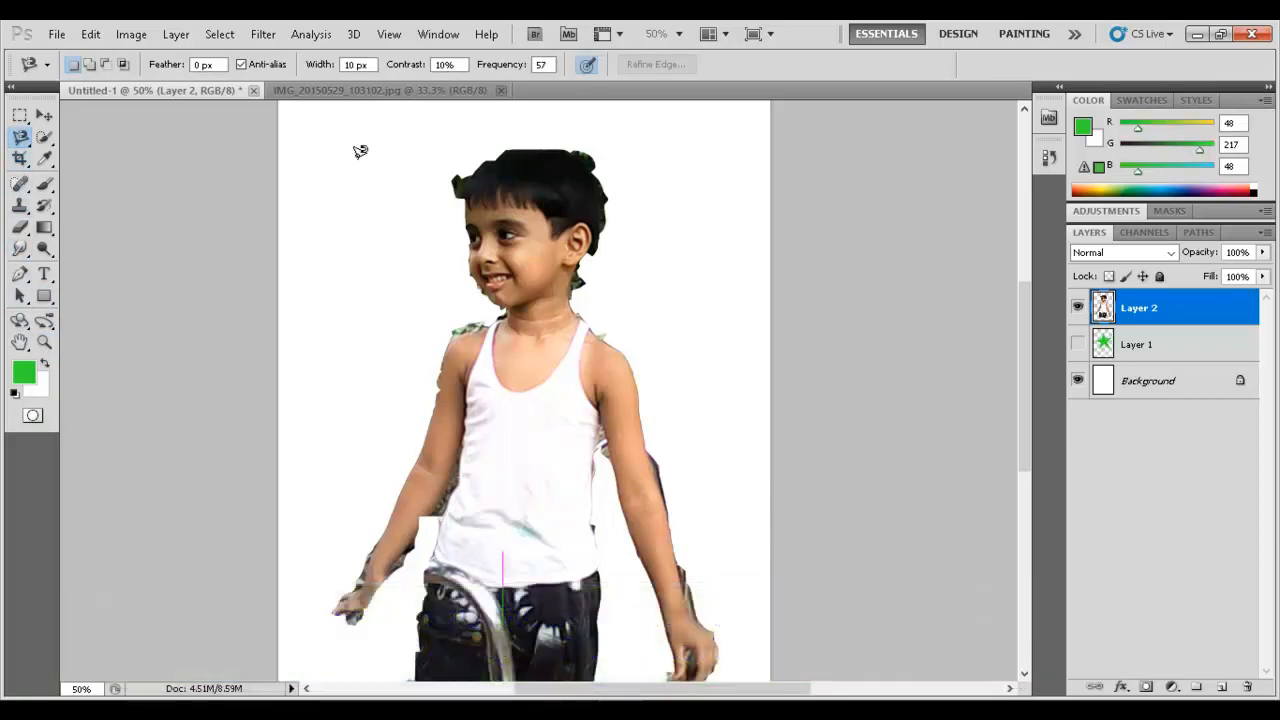
click(21, 138)
click(100, 171)
click(463, 191)
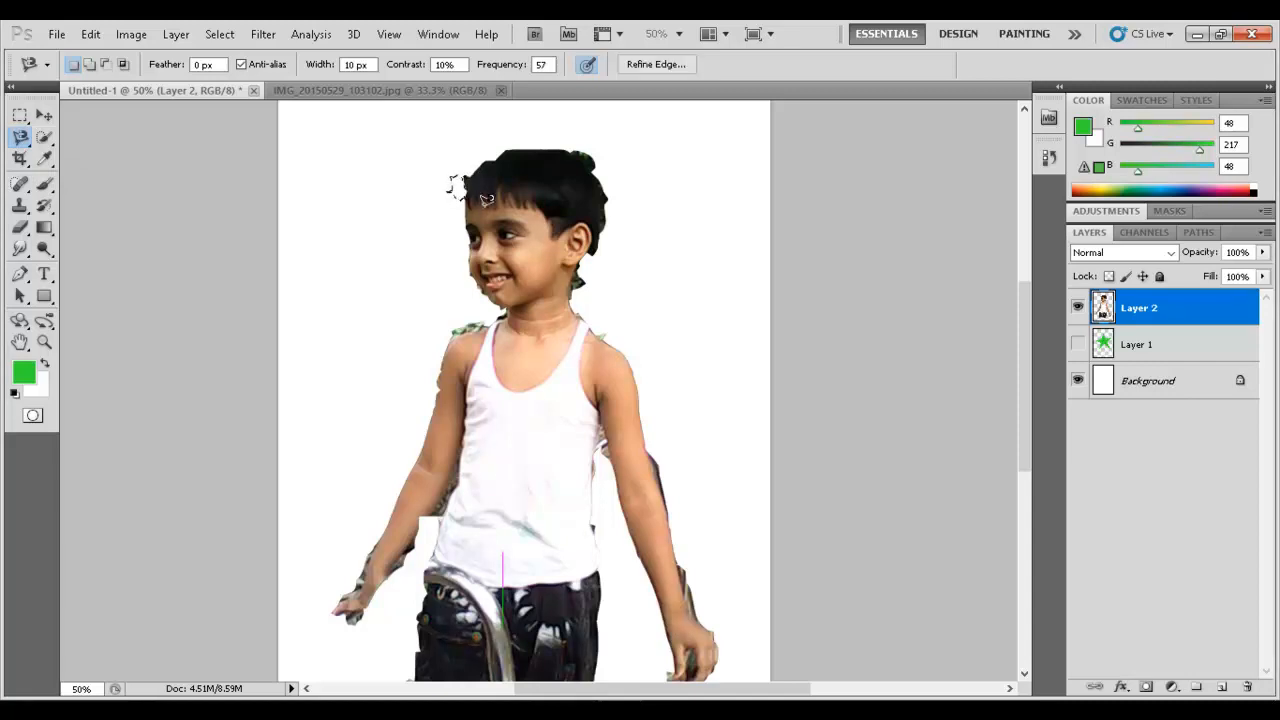
click(22, 117)
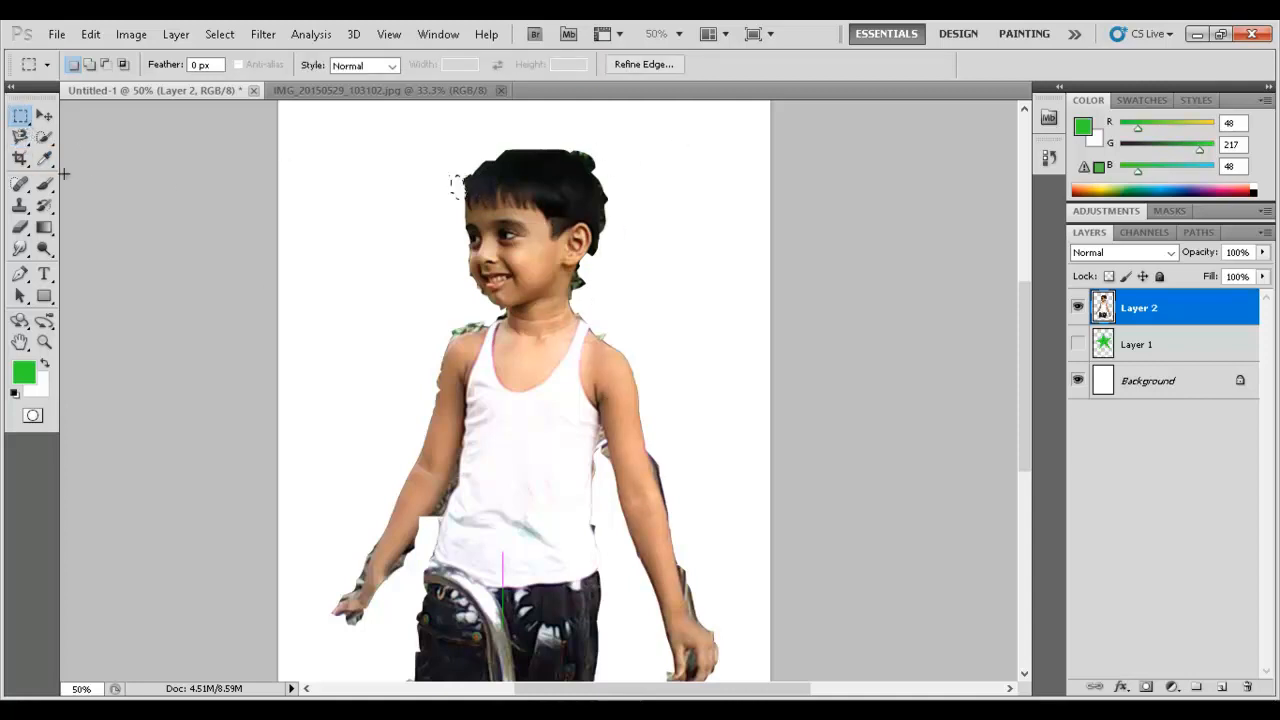
key(ctrl+d)
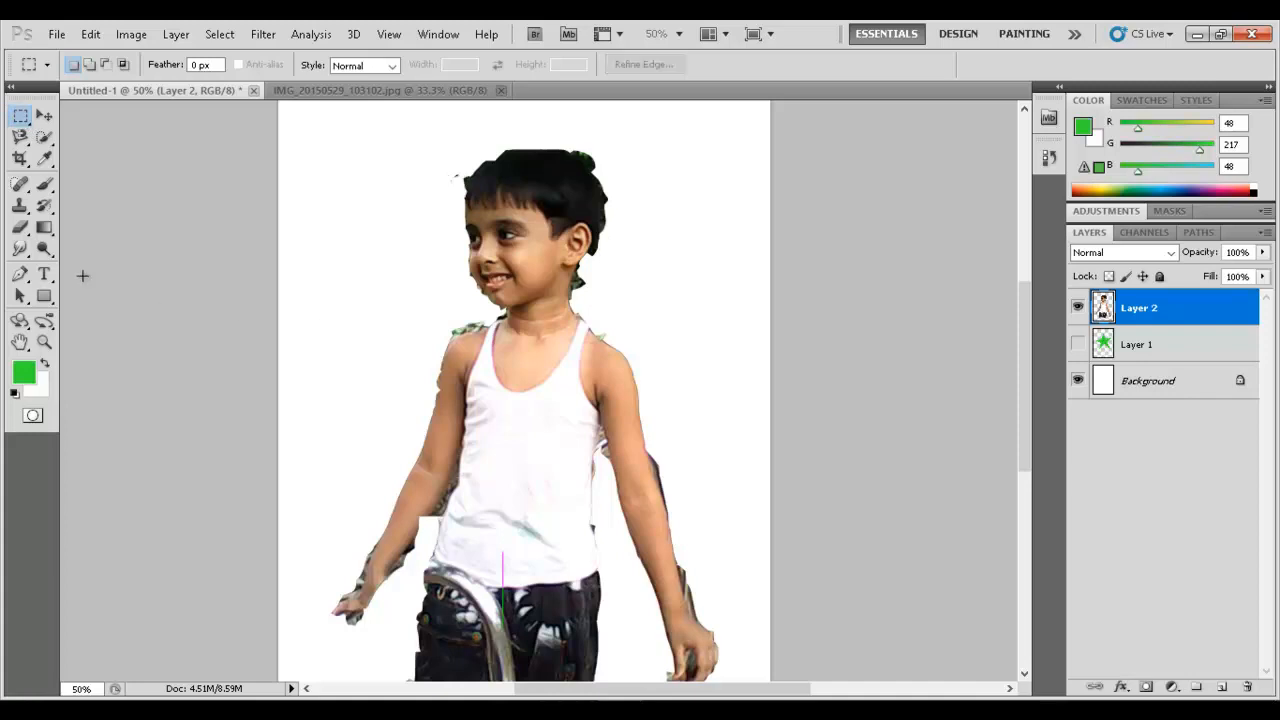
- Set up the Smudge Tool with a hard round brush at 36 px and 100% hardness
click(21, 255)
click(21, 255)
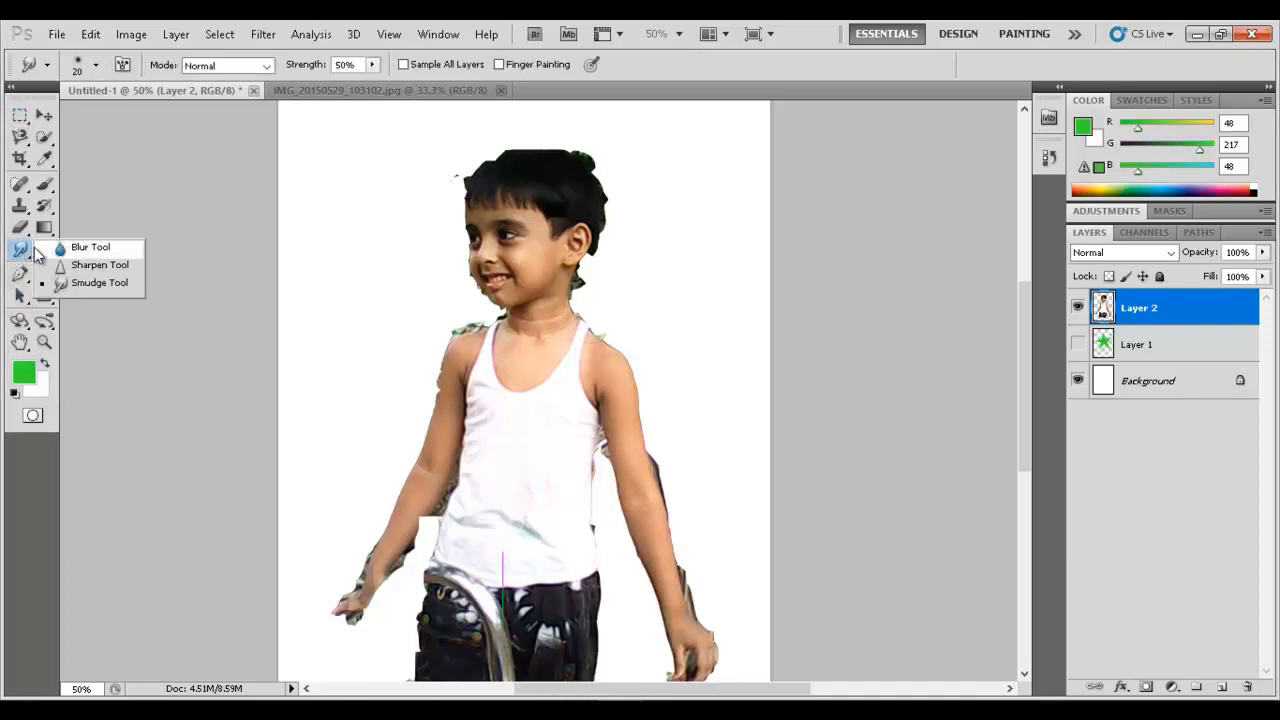
click(110, 289)
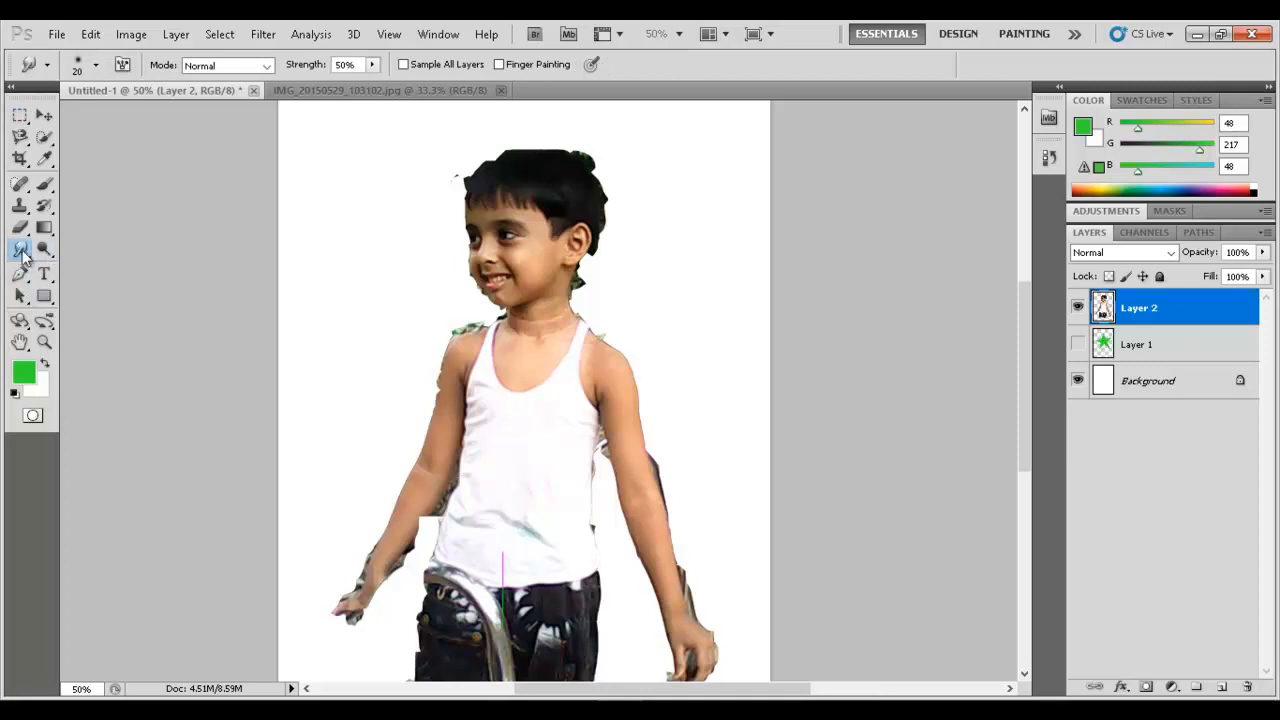
click(97, 64)
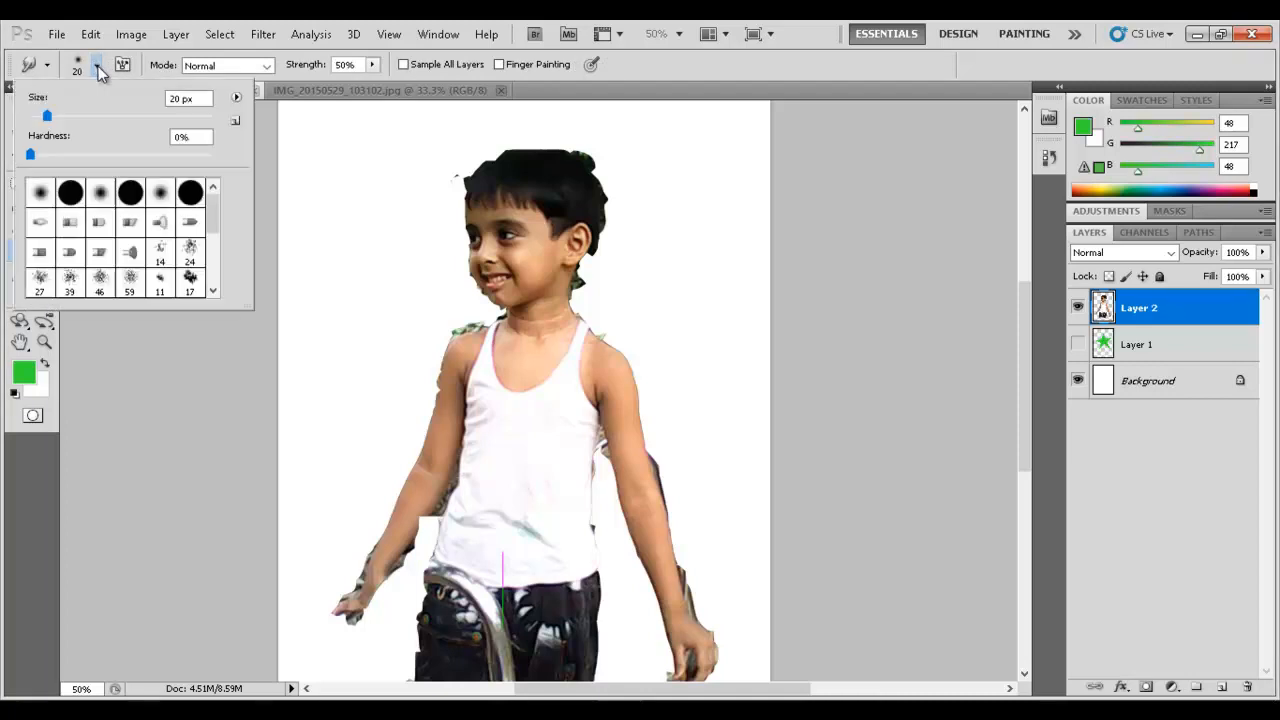
click(70, 192)
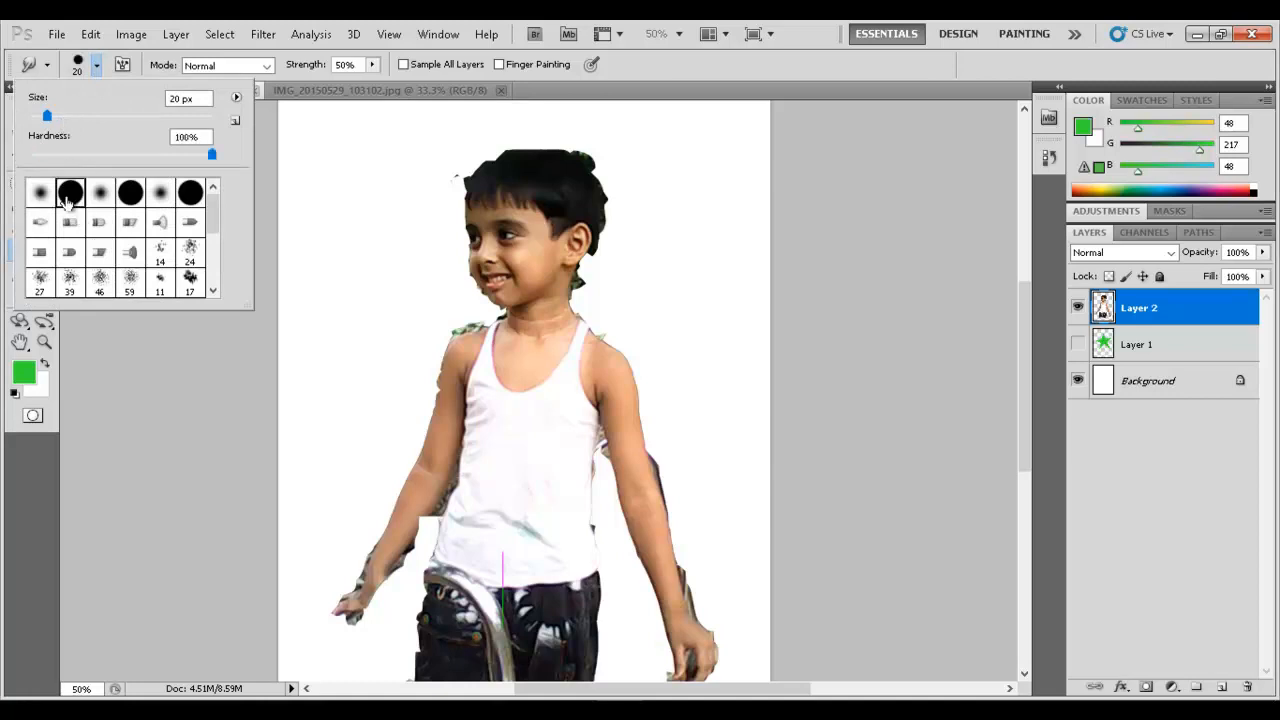
click(90, 70)
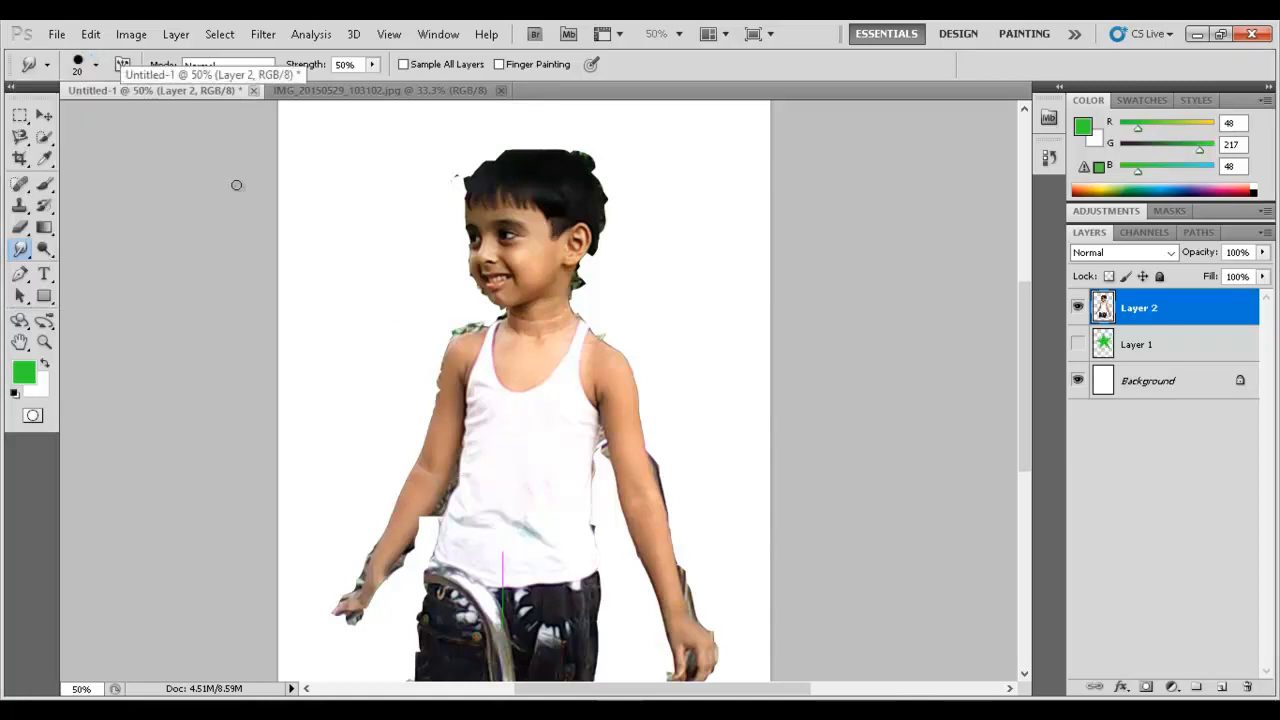
click(97, 65)
click(67, 115)
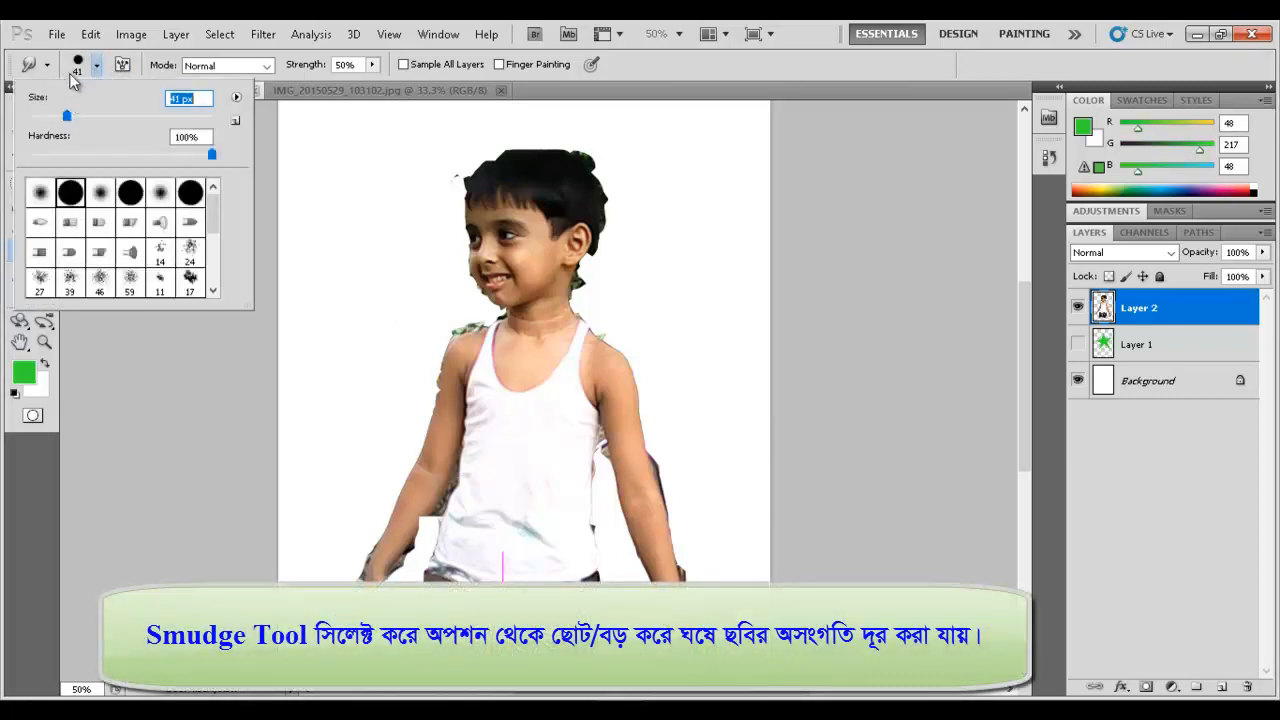
mouse_move(67, 116)
mouse_down()
mouse_move(77, 122)
mouse_move(66, 118)
mouse_up()
click(98, 65)
- Smudge away the leftover background along the boy's shoulder, around his hair and behind his ear
mouse_move(441, 319)
mouse_down()
mouse_move(480, 319)
mouse_move(434, 334)
mouse_move(443, 349)
mouse_move(437, 340)
mouse_up()
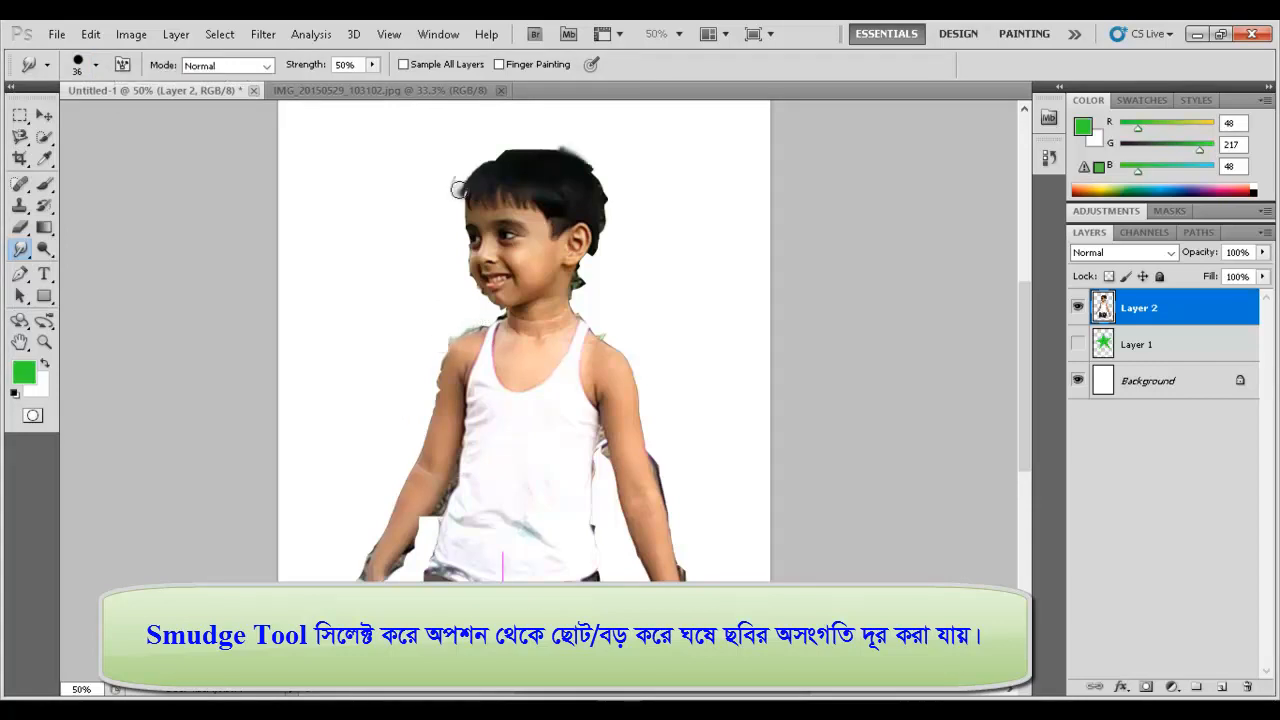
drag(457, 188, 460, 190)
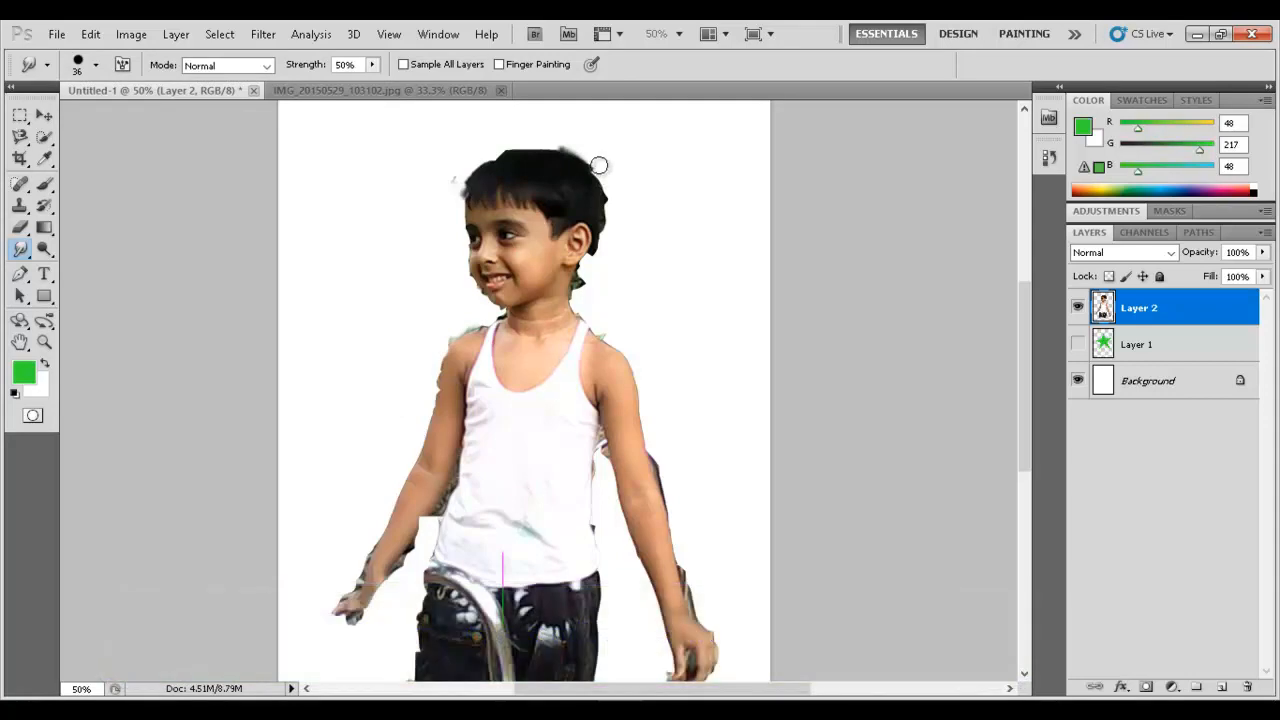
mouse_move(613, 193)
mouse_down()
mouse_move(593, 282)
mouse_move(579, 282)
mouse_move(591, 292)
mouse_move(579, 287)
mouse_move(597, 248)
mouse_up()
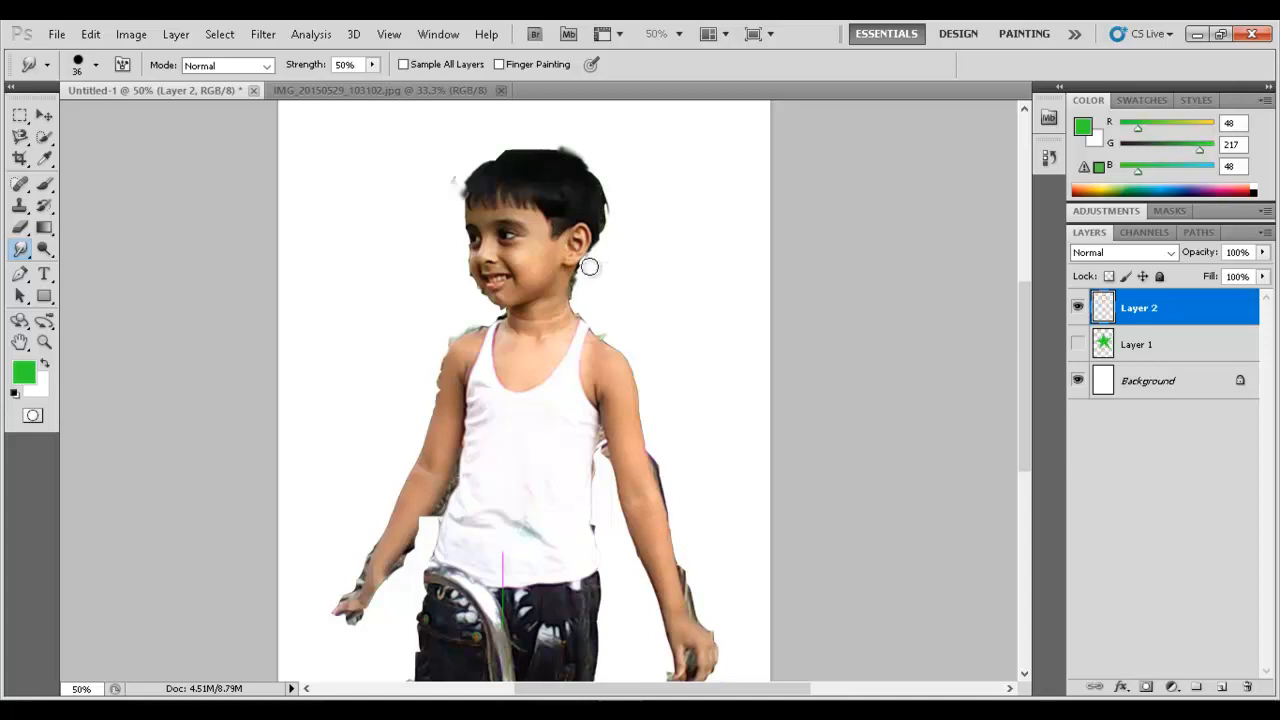
key(m)
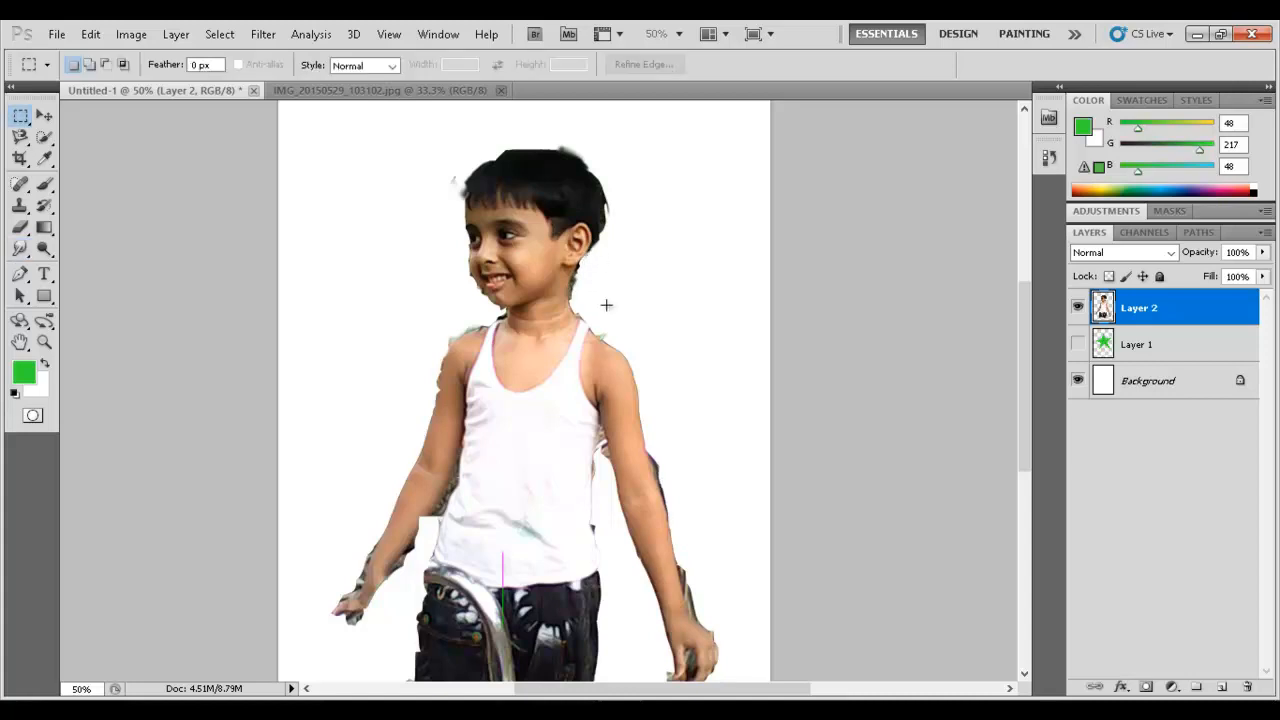
- Try lightening the boy's layer by lowering its opacity to 79% and reducing its fill, and restore full opacity
click(1263, 258)
mouse_move(1260, 276)
mouse_down()
mouse_move(1221, 279)
mouse_move(1250, 279)
mouse_up()
click(1263, 254)
click(1263, 279)
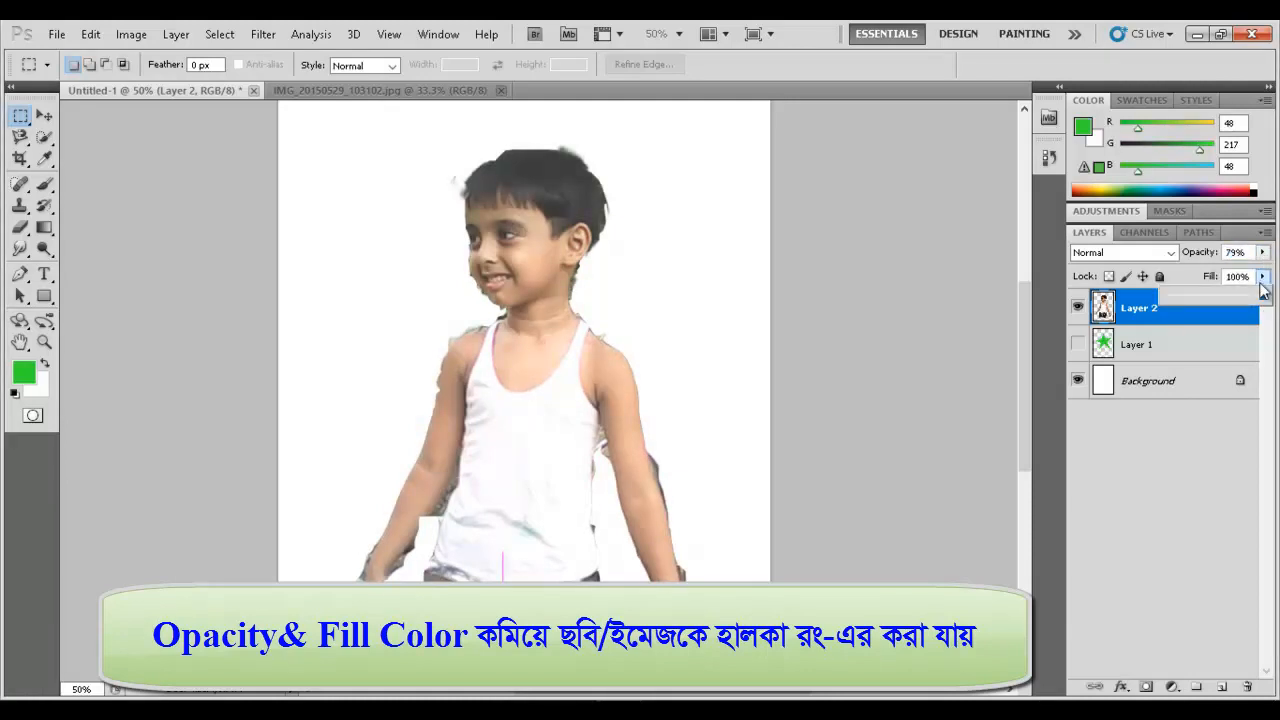
drag(1263, 291, 1205, 285)
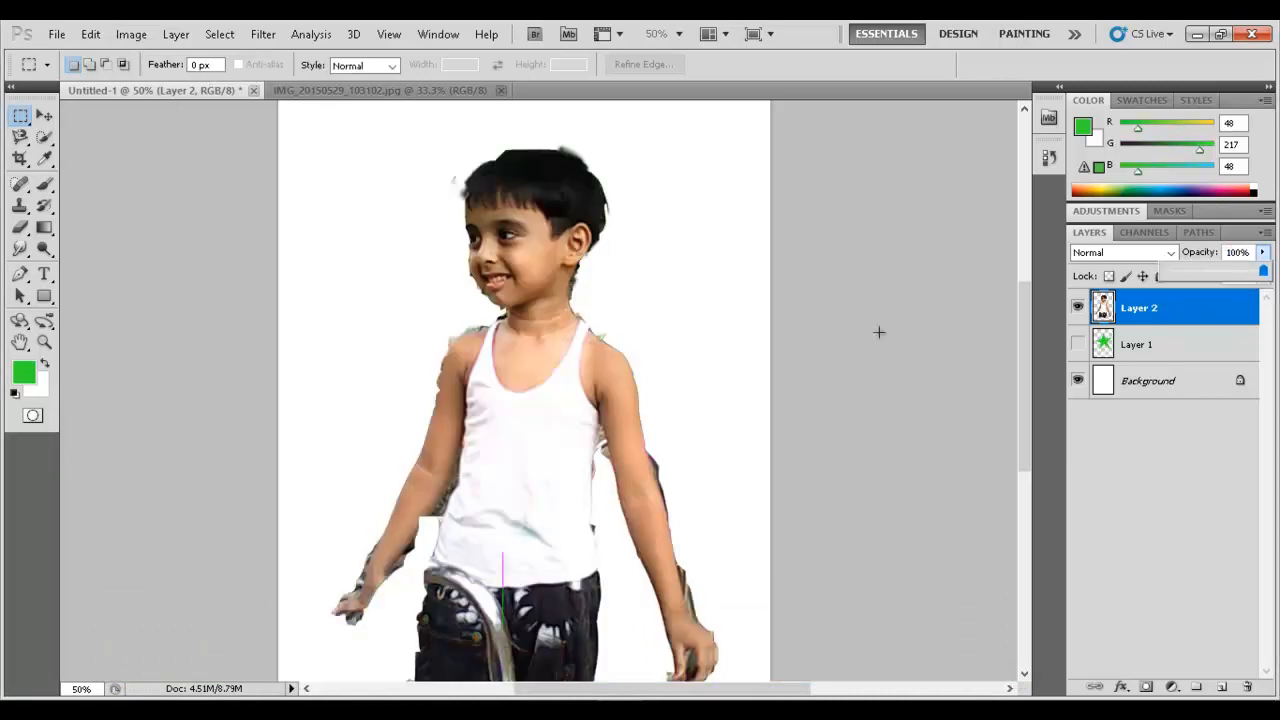
- Apply a Color Balance adjustment to the boy's layer with midtone levels of -72 cyan/red, +32 magenta/green and -14 yellow/blue, preserving luminosity
click(128, 35)
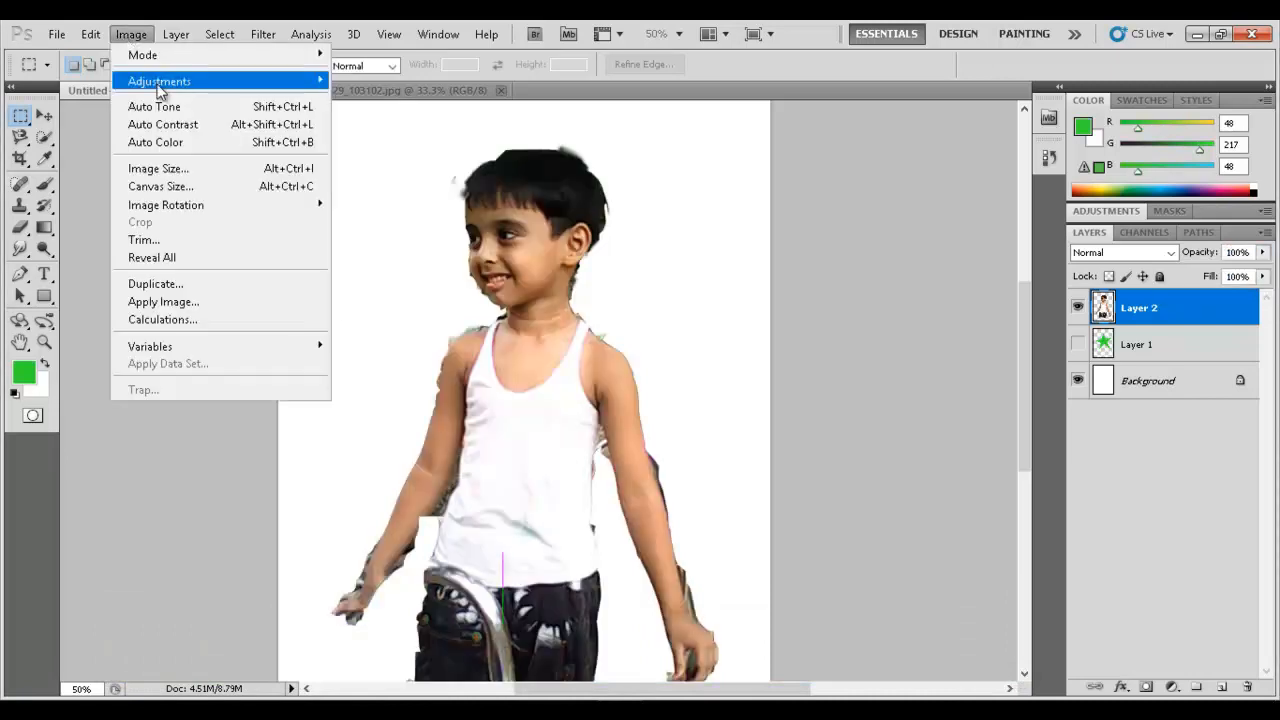
mouse_move(160, 92)
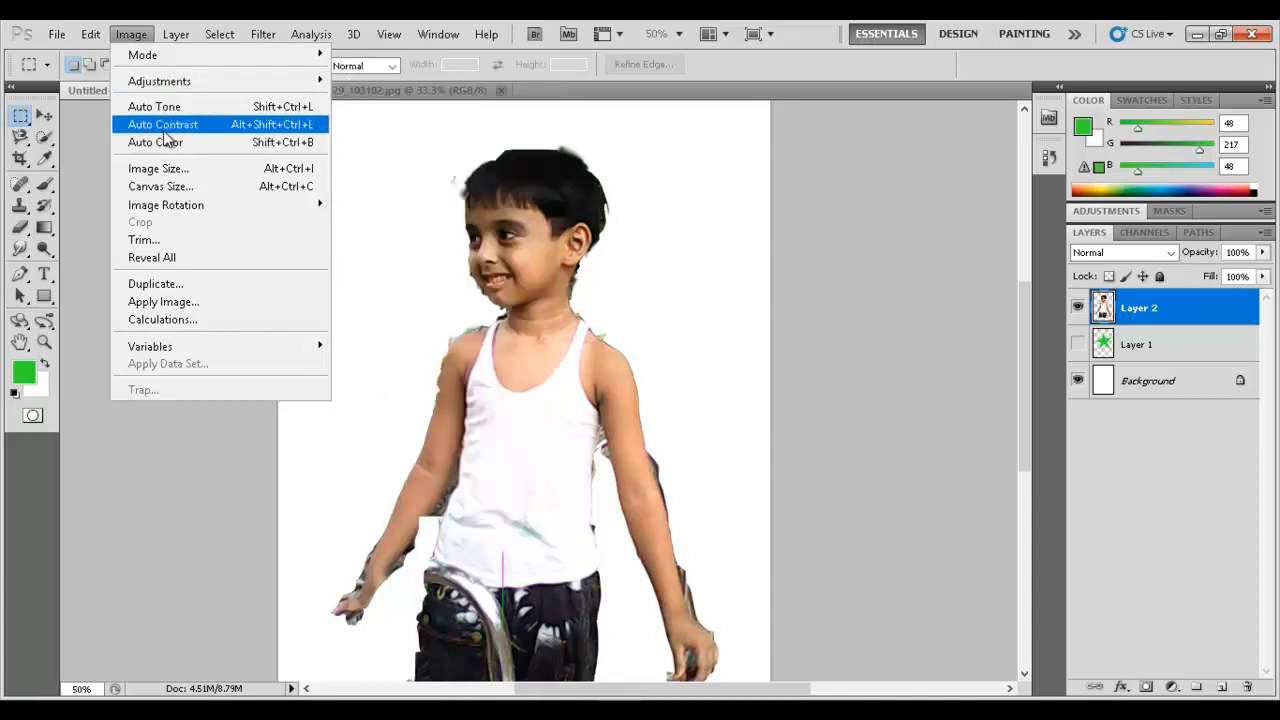
mouse_move(208, 89)
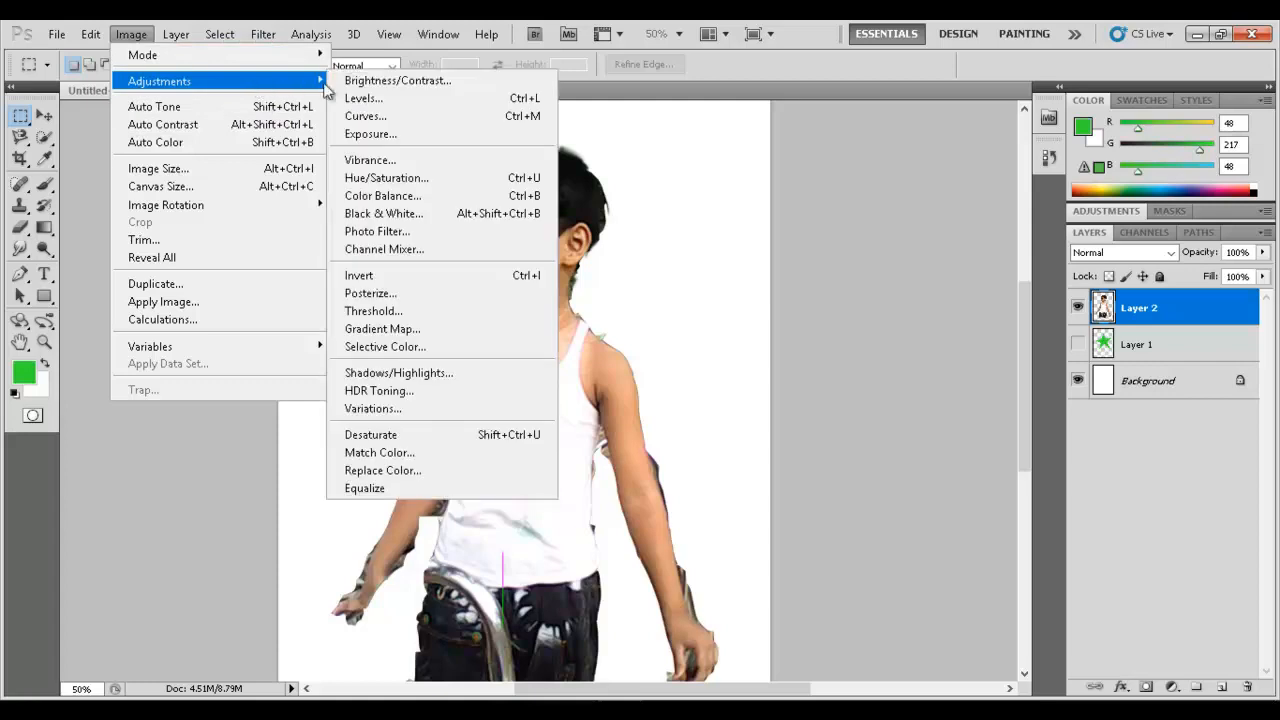
click(421, 198)
drag(576, 186, 897, 200)
drag(924, 272, 857, 271)
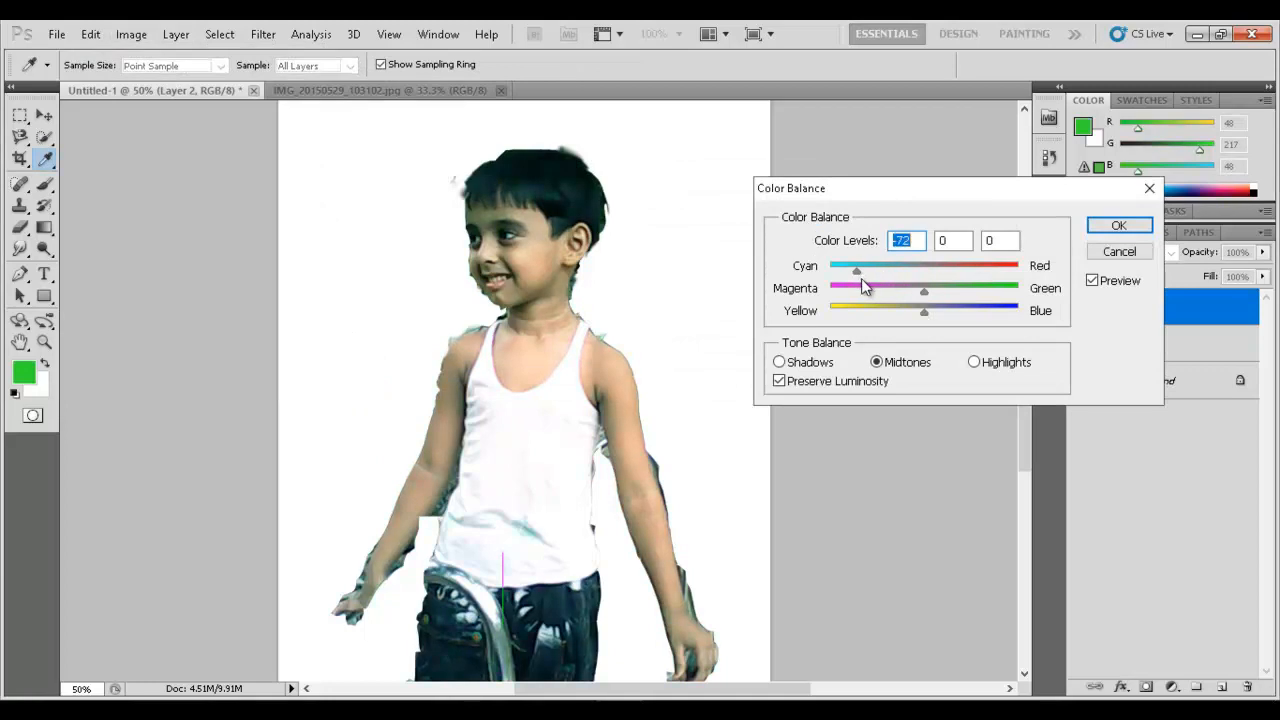
mouse_move(925, 312)
mouse_down()
mouse_move(960, 314)
mouse_move(911, 316)
mouse_up()
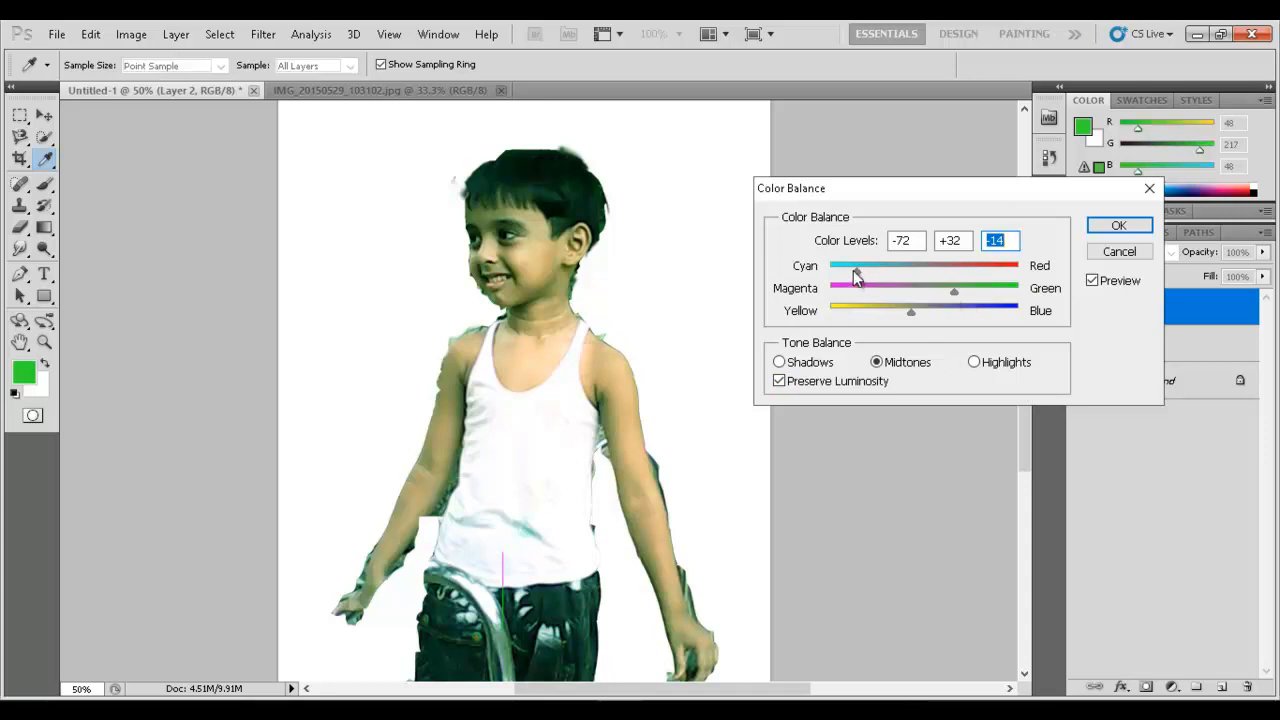
click(779, 363)
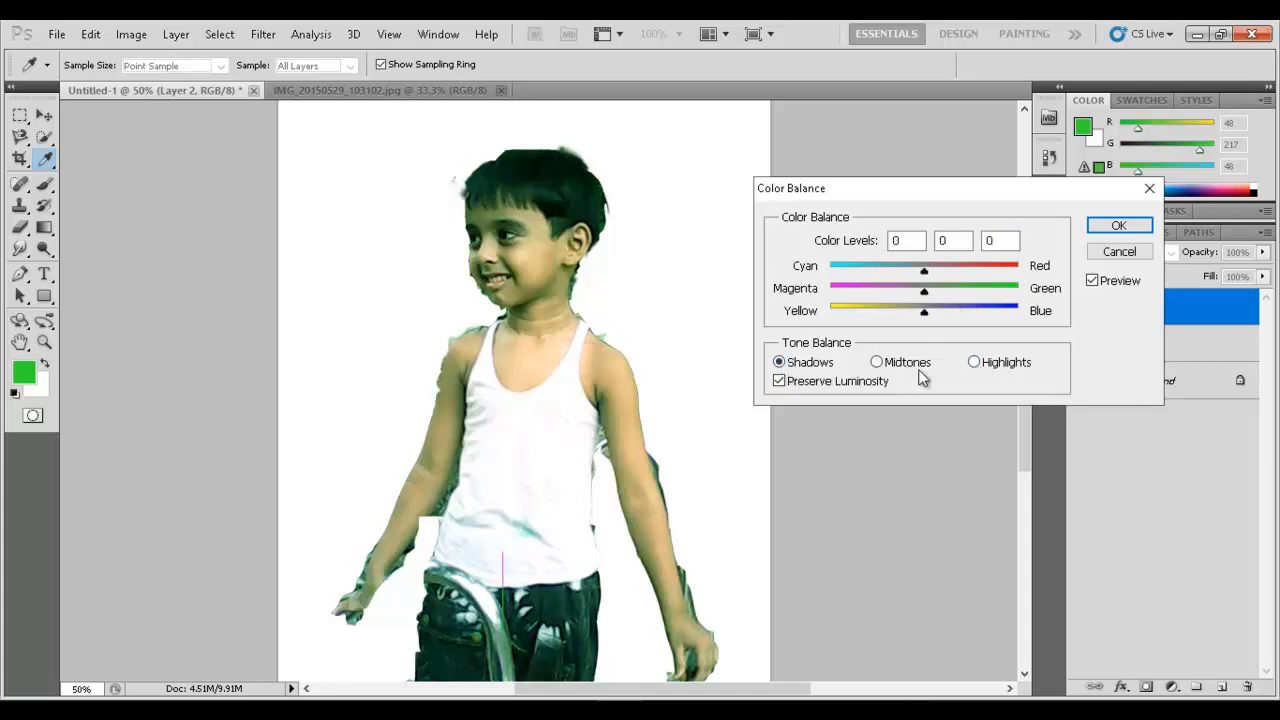
click(880, 366)
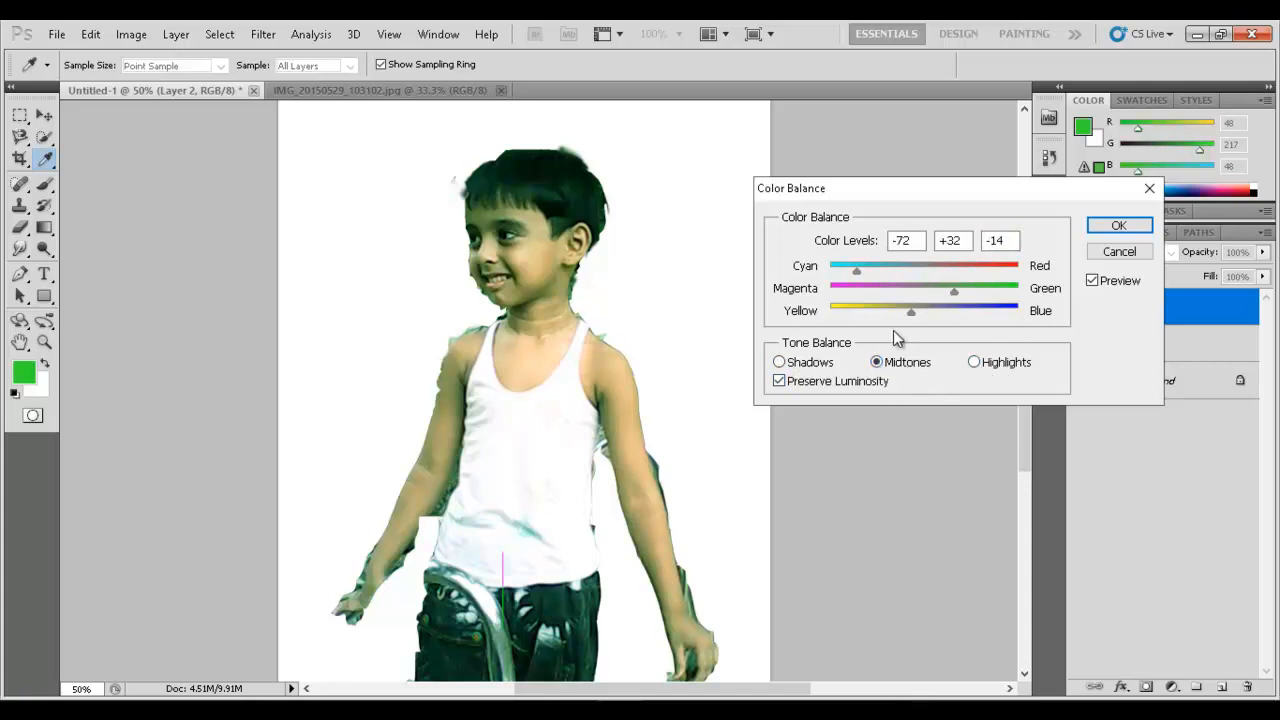
click(1115, 228)
key(m)
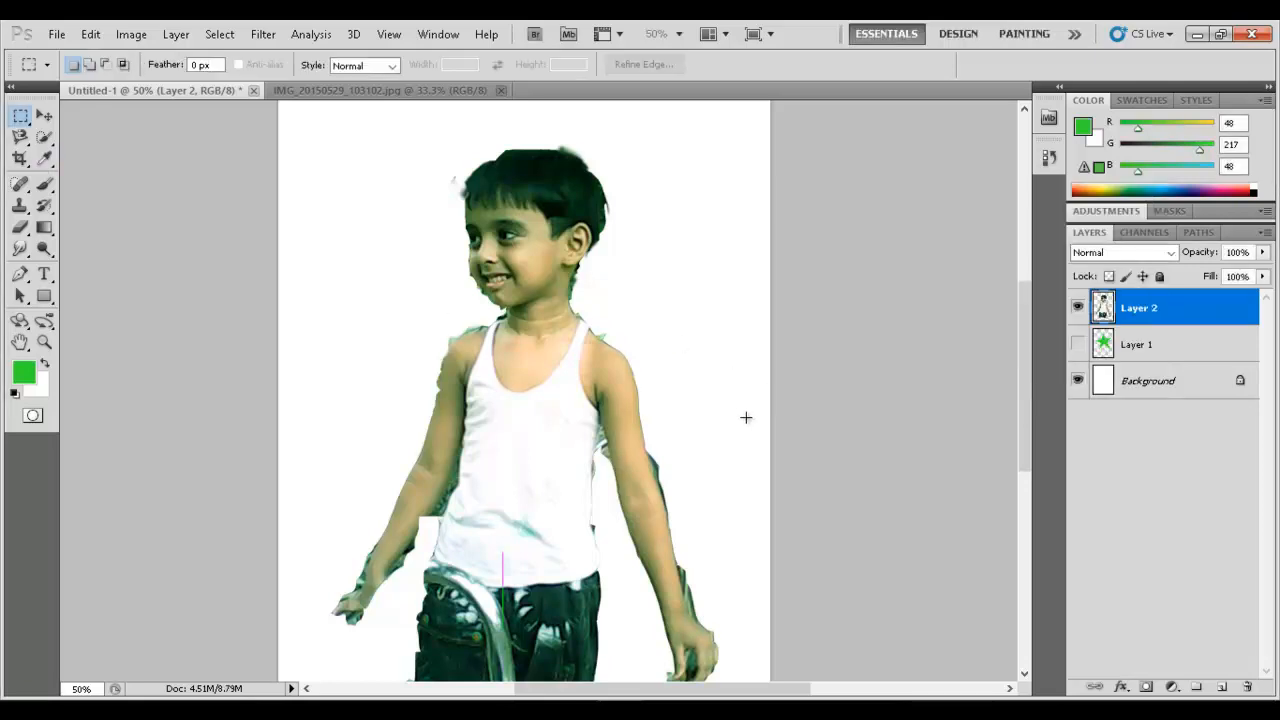